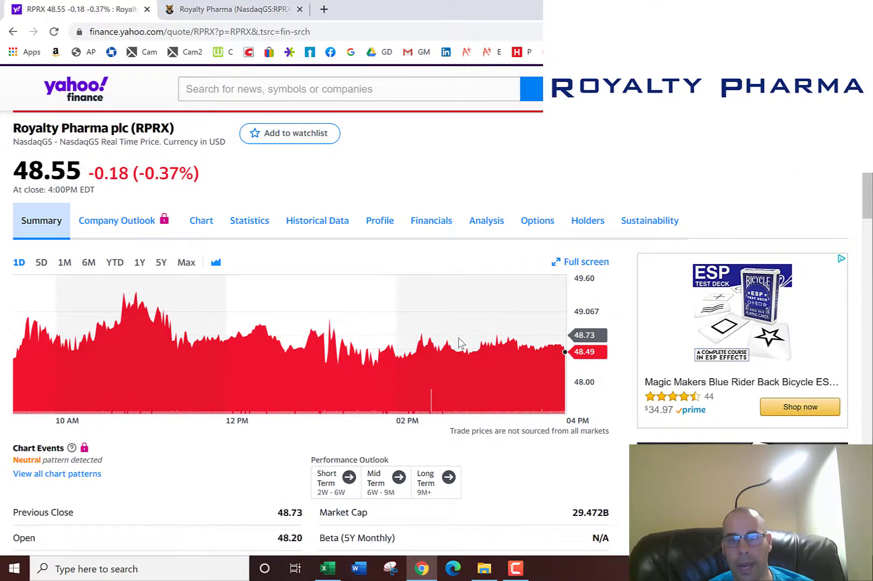
# Copy RPRX's 48.55 closing price from Yahoo Finance into the Actual Stock Price cell.
pyautogui.hotkey('alt', 'Tab')
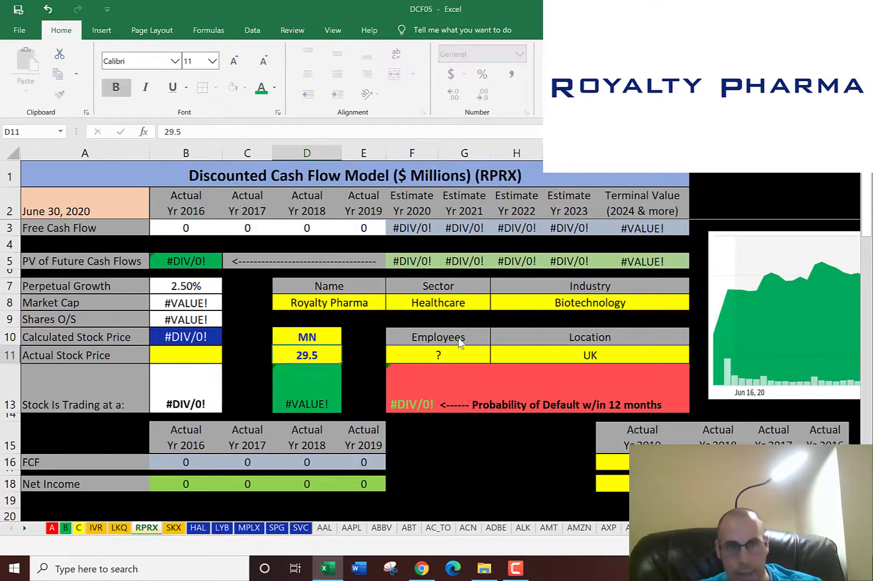
pyautogui.hotkey('alt', 'Tab')
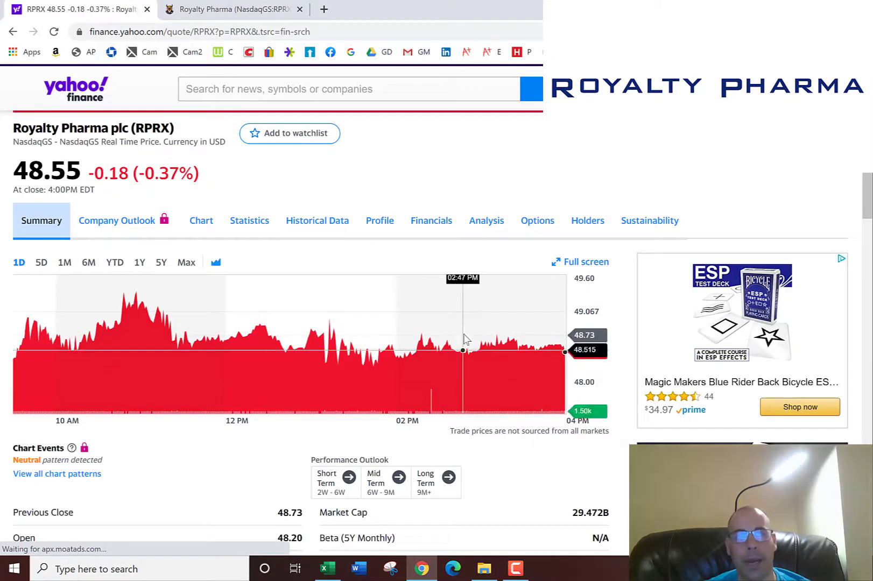
pyautogui.moveTo(80, 171); pyautogui.dragTo(29, 171)
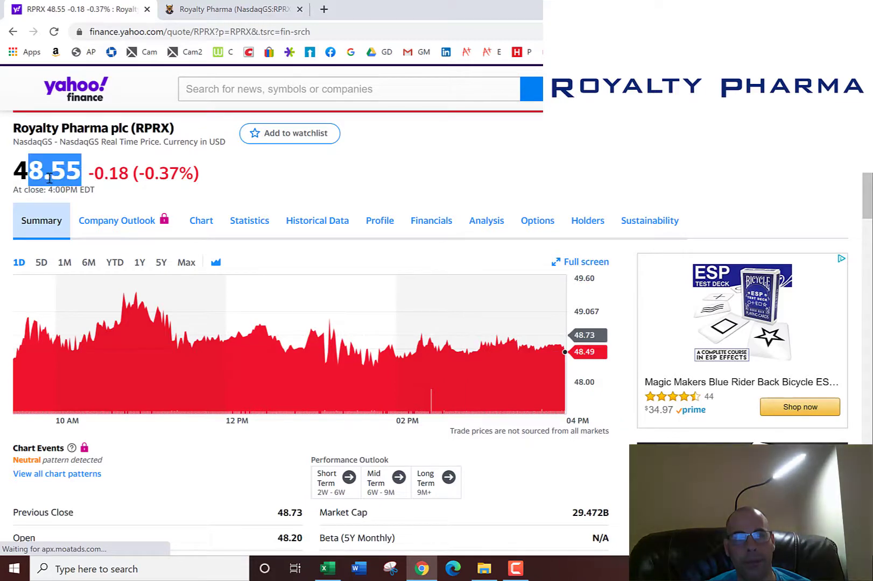
pyautogui.hotkey('alt', 'Tab')
pyautogui.press('Right')
pyautogui.write('48.55')
pyautogui.press('Right')
pyautogui.press('Right')
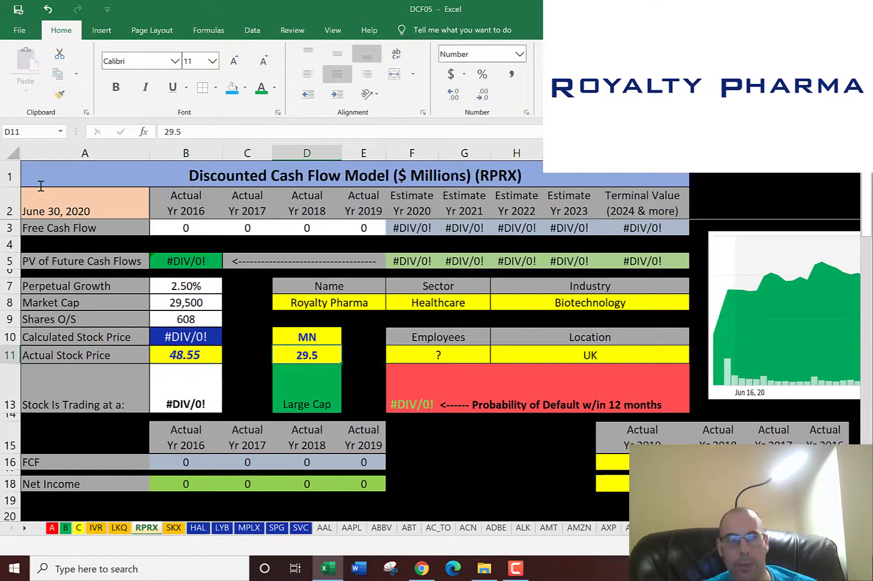
# Move to the raw free cash flow input cells before returning to Yahoo Finance.
pyautogui.press('Down')
pyautogui.press('Down')
pyautogui.press('Down')
pyautogui.press('Down')
pyautogui.press('Down')
pyautogui.press('Right')
pyautogui.press('Right')
pyautogui.press('Right')
pyautogui.press('Up')
pyautogui.press('Right')
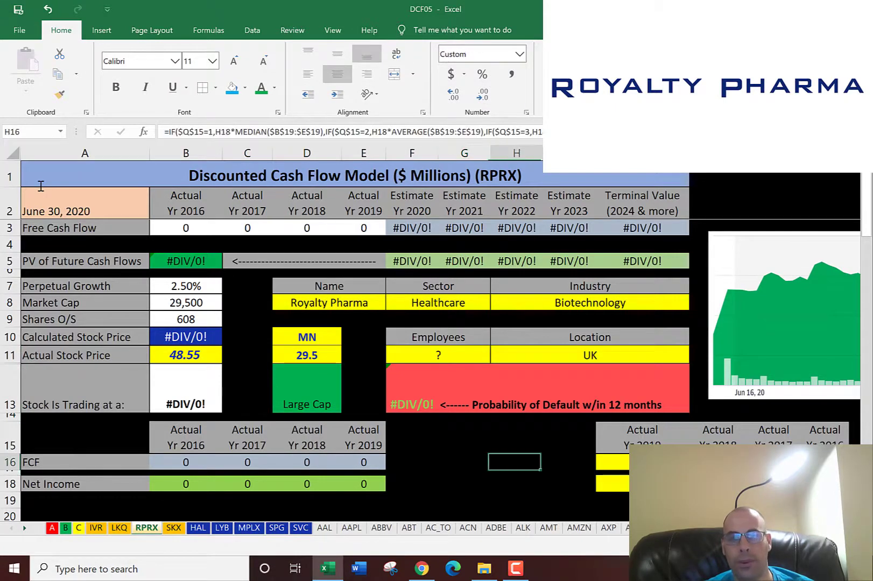
pyautogui.press('Right')
pyautogui.press('Right')
pyautogui.hotkey('alt', 'Tab')
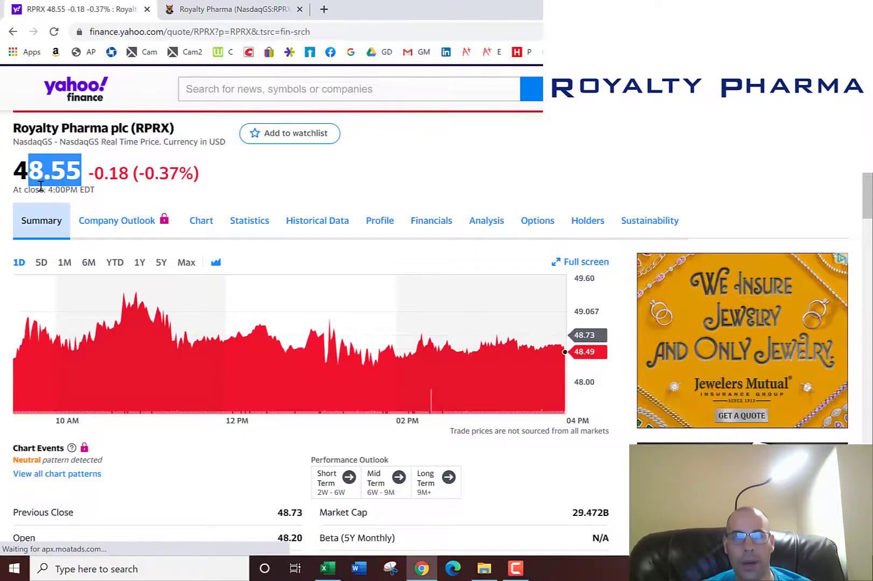
# Copy the four years of Free Cash Flow from RPRX's cash flow statement.
pyautogui.click(448, 221)
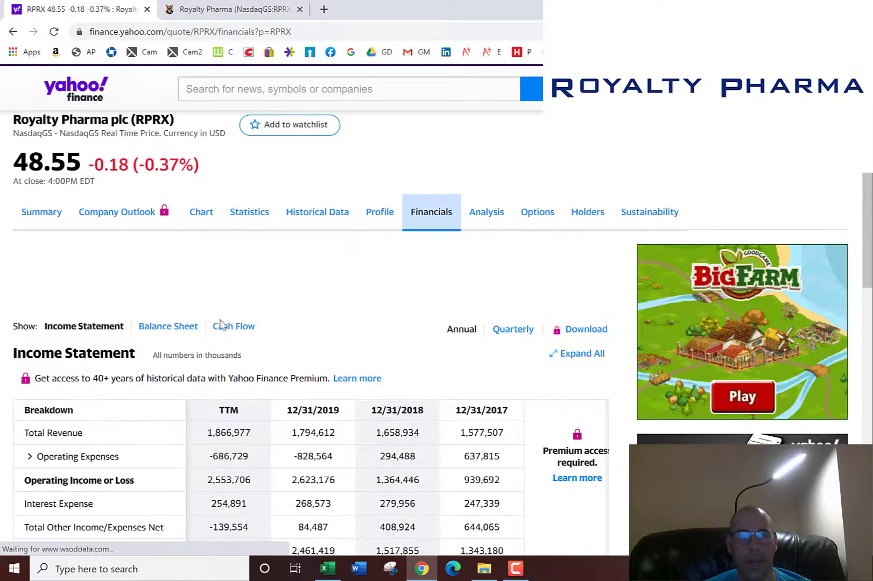
pyautogui.click(224, 327)
pyautogui.scroll(-3, 302, 300)
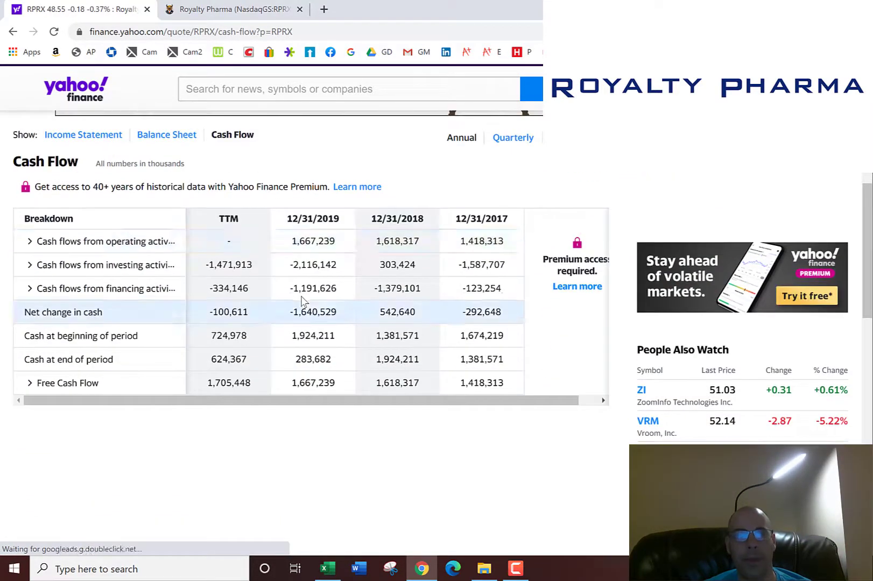
pyautogui.scroll(2, 302, 298)
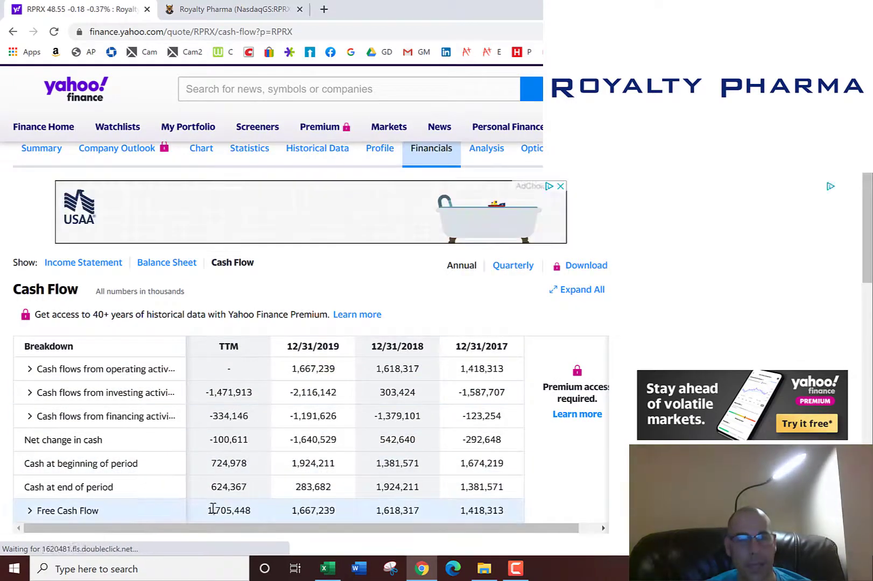
pyautogui.moveTo(209, 513); pyautogui.dragTo(516, 512)
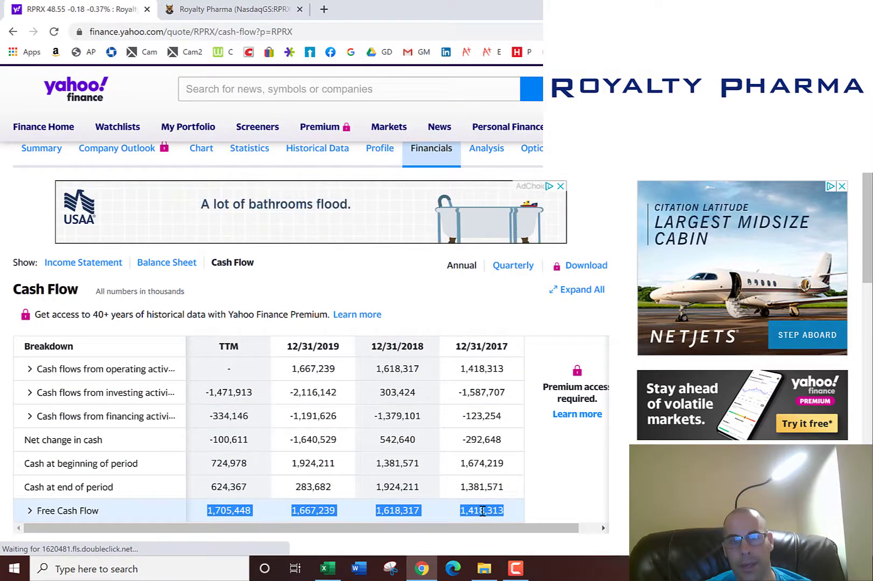
pyautogui.hotkey('alt', 'Tab')
pyautogui.hotkey('alt', 'Tab')
# Copy the four years of Net Income and Total Revenue from the income statement into the sheet.
pyautogui.scroll(3, 138, 308)
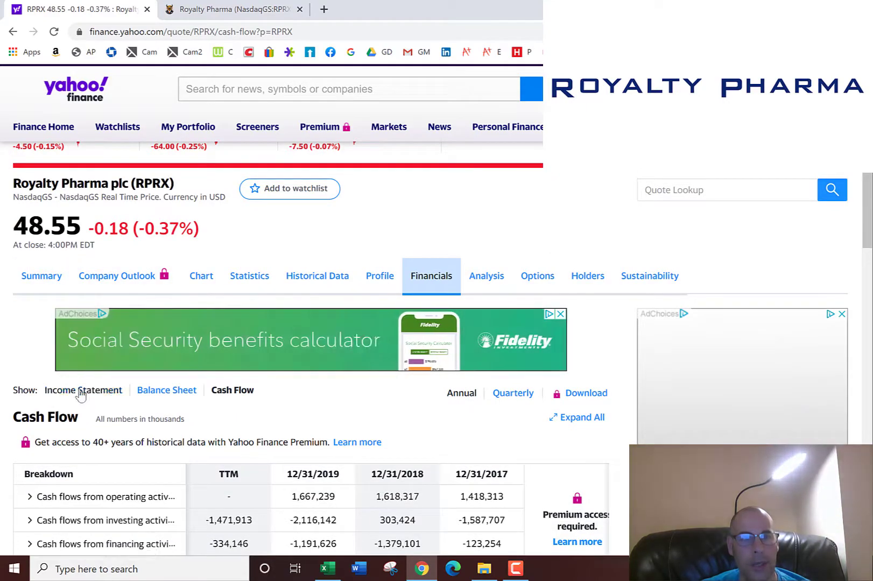
pyautogui.click(81, 395)
pyautogui.scroll(-5, 259, 358)
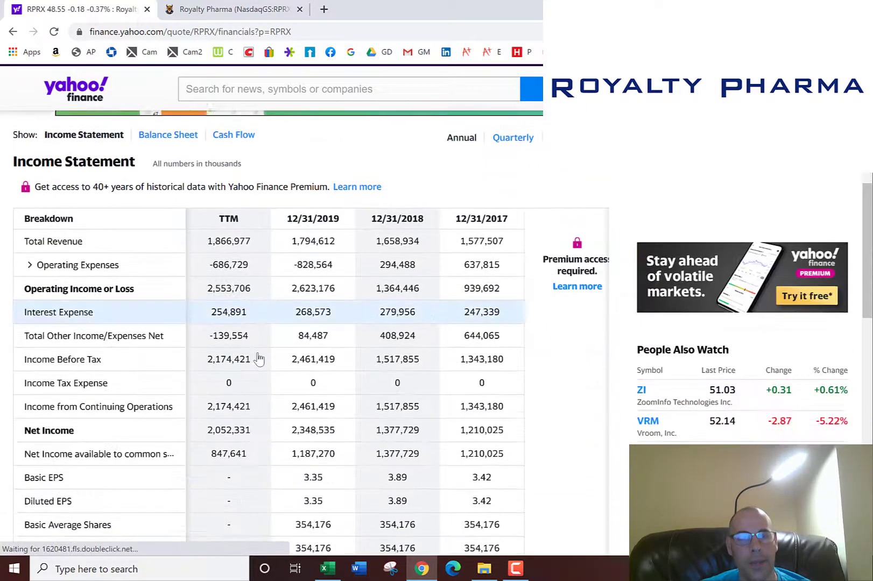
pyautogui.moveTo(241, 371); pyautogui.dragTo(502, 366)
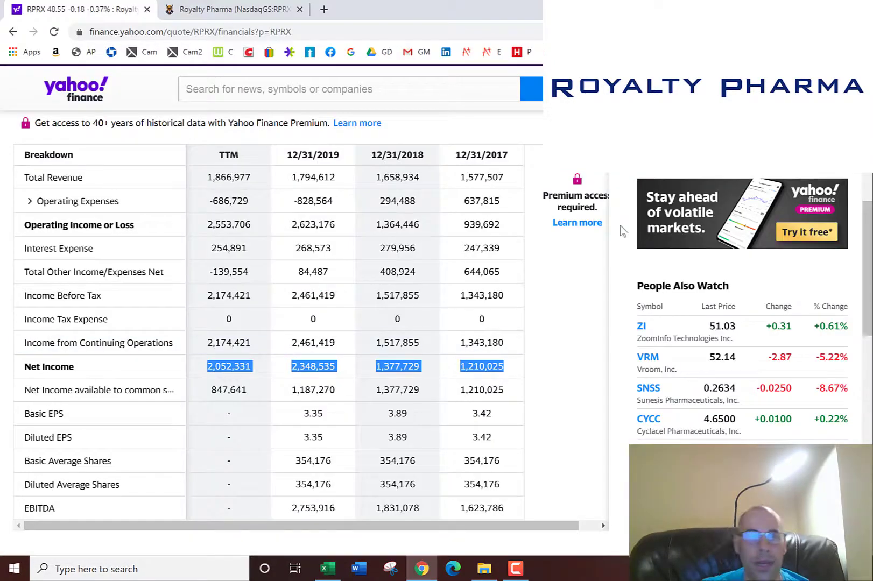
pyautogui.moveTo(209, 176); pyautogui.dragTo(511, 183)
pyautogui.hotkey('alt', 'Tab')
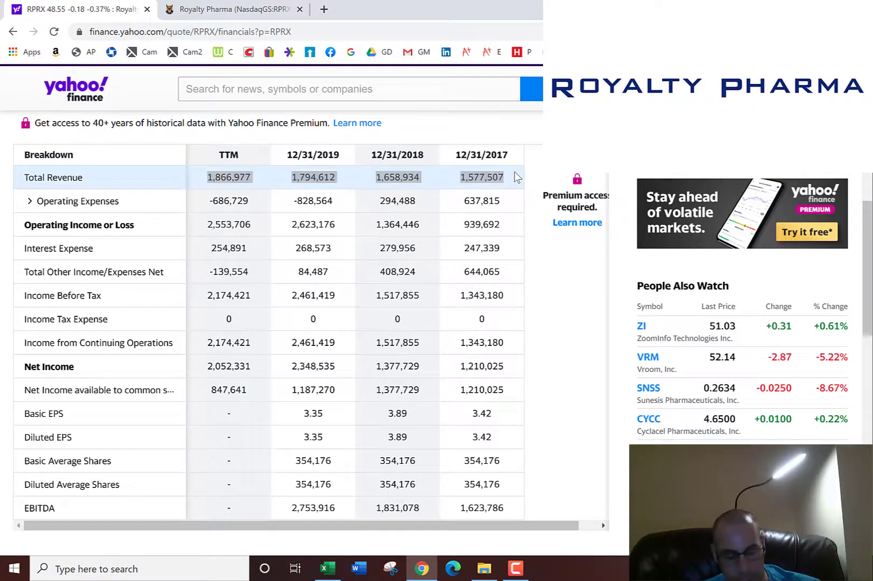
pyautogui.scroll(-2, 488, 441)
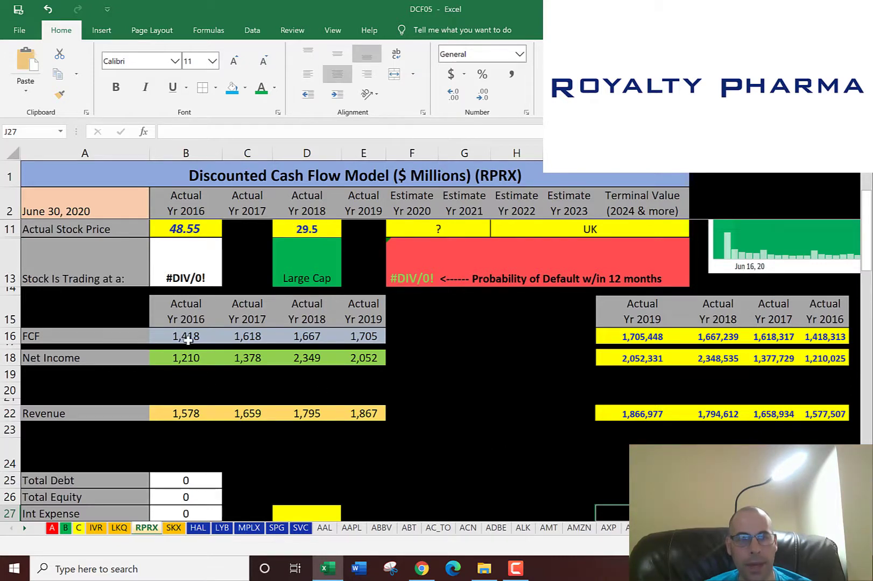
# Paste the 2019 interest expense of 268,573 into D27 so Int Expense reads 269.
pyautogui.moveTo(186, 340); pyautogui.dragTo(359, 338)
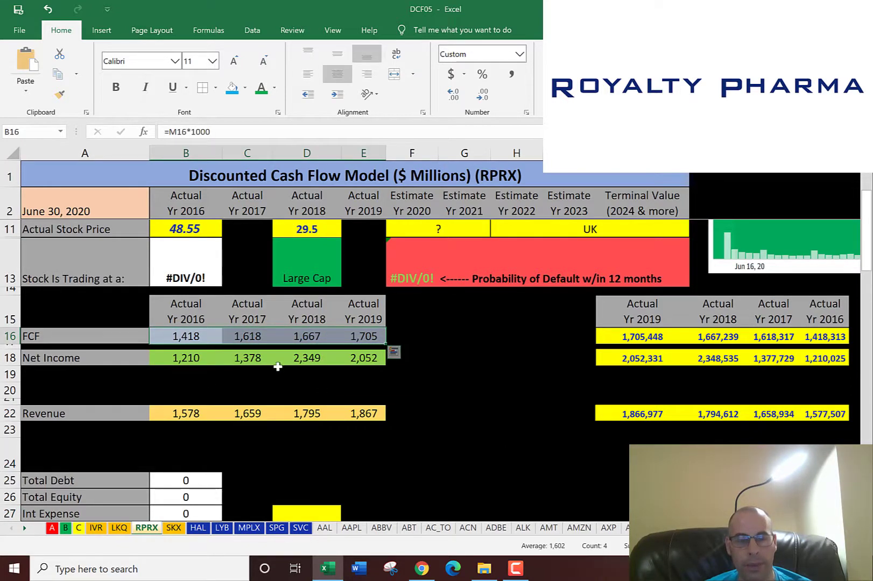
pyautogui.scroll(-3, 306, 368)
pyautogui.click(312, 352)
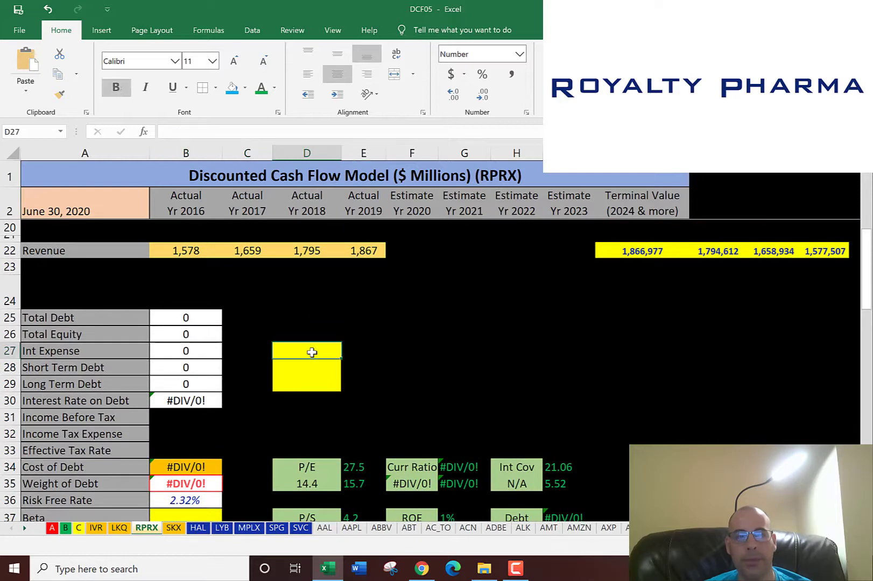
pyautogui.hotkey('alt', 'Tab')
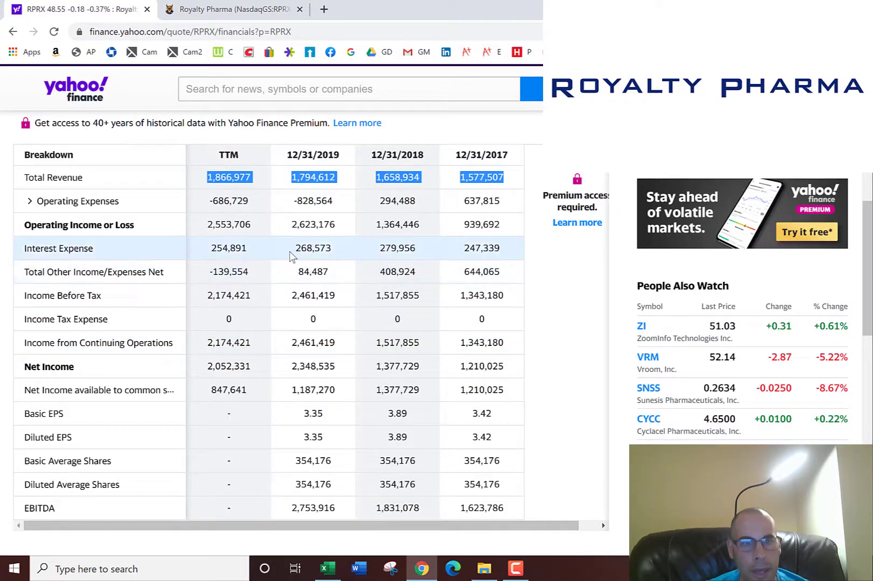
pyautogui.doubleClick(307, 249)
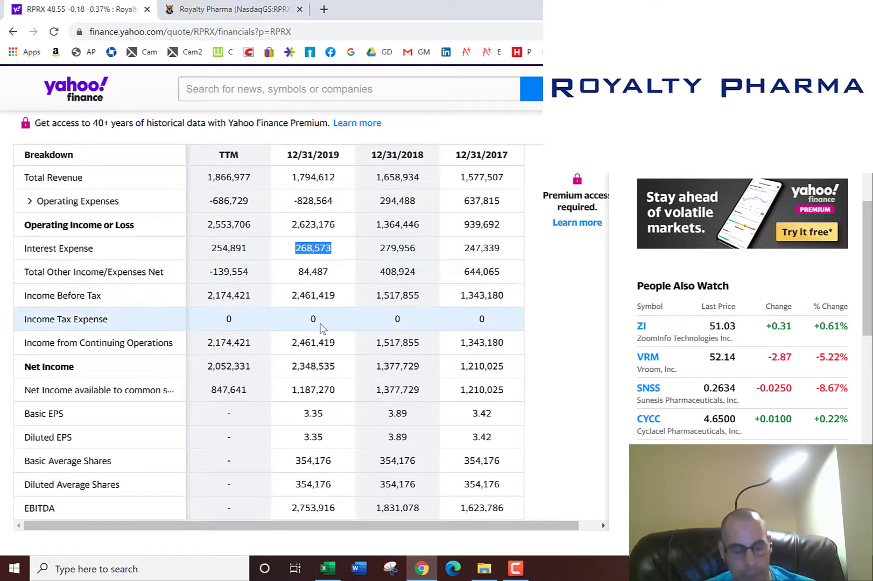
pyautogui.hotkey('ctrl', 'c')
pyautogui.hotkey('alt', 'Tab')
pyautogui.hotkey('ctrl', 'v')
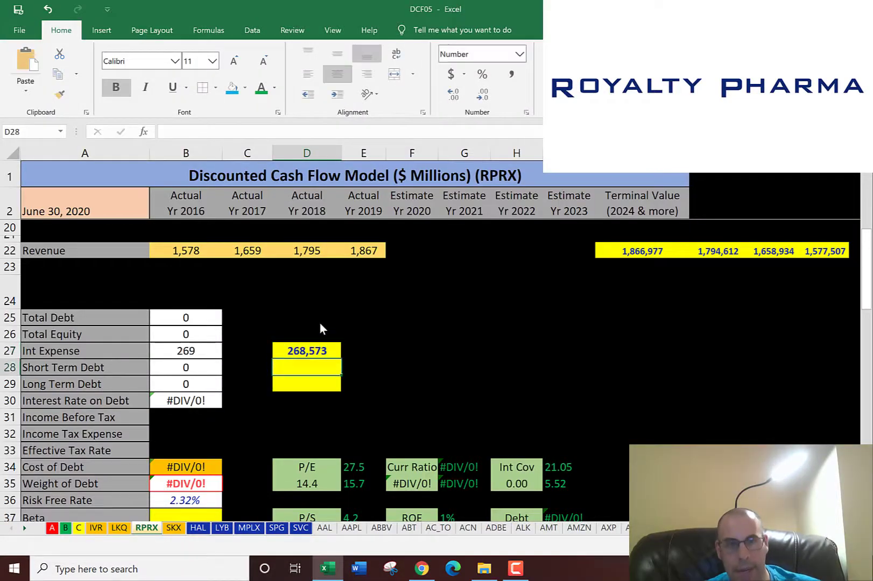
pyautogui.hotkey('alt', 'Tab')
pyautogui.click(29, 330)
# Enter the current debt of 281,984 as Short Term Debt, making Total Debt 282.
pyautogui.click(38, 353)
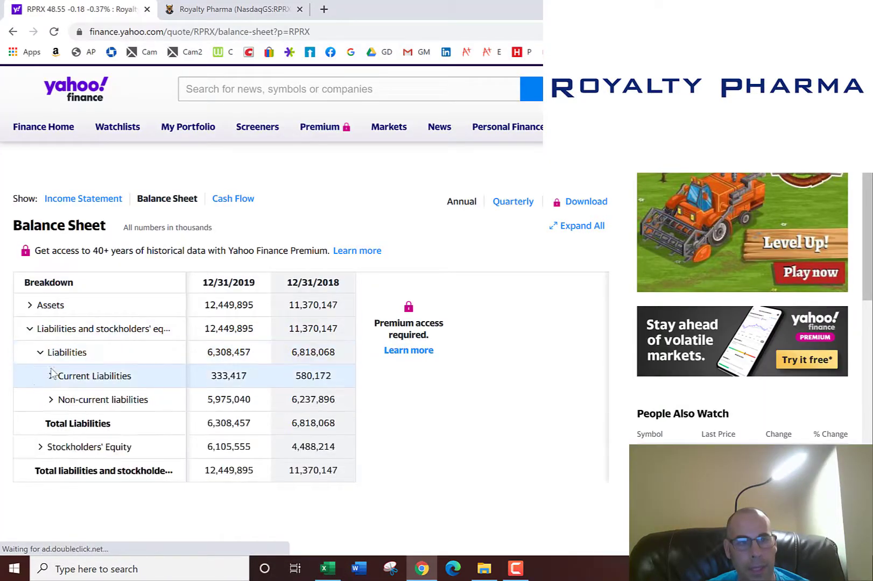
pyautogui.click(51, 377)
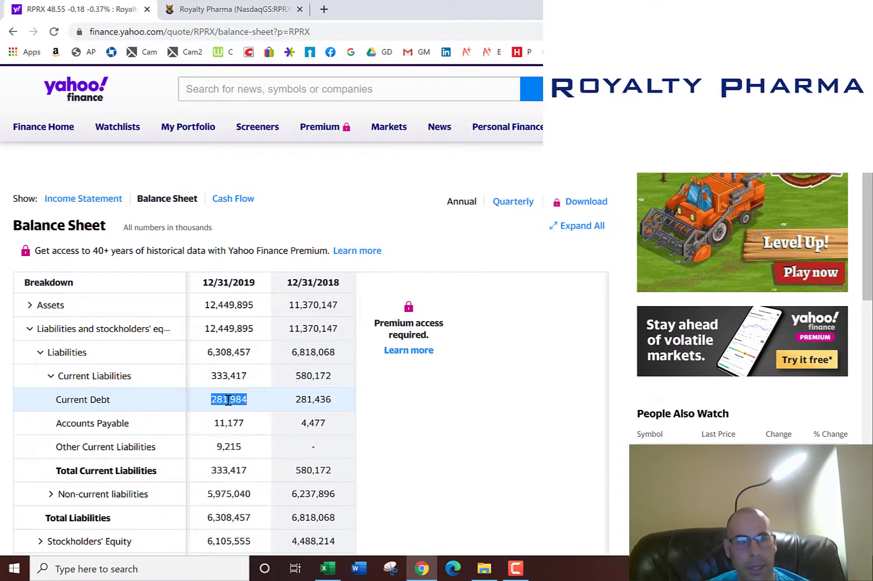
pyautogui.hotkey('alt', 'Tab')
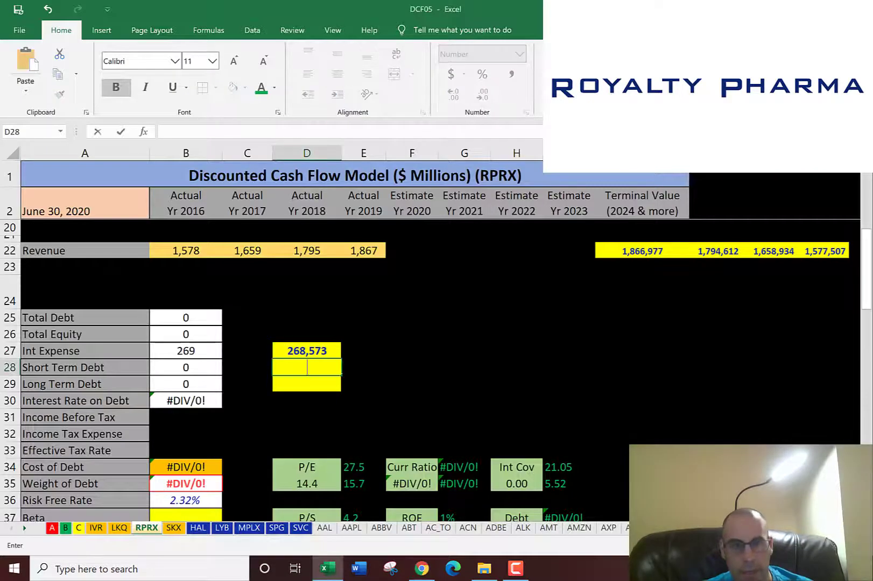
pyautogui.write('281,984')
pyautogui.press('Return')
# Copy the Long Term Debt value 5,956,138 from the non-current liabilities.
pyautogui.hotkey('alt', 'Tab')
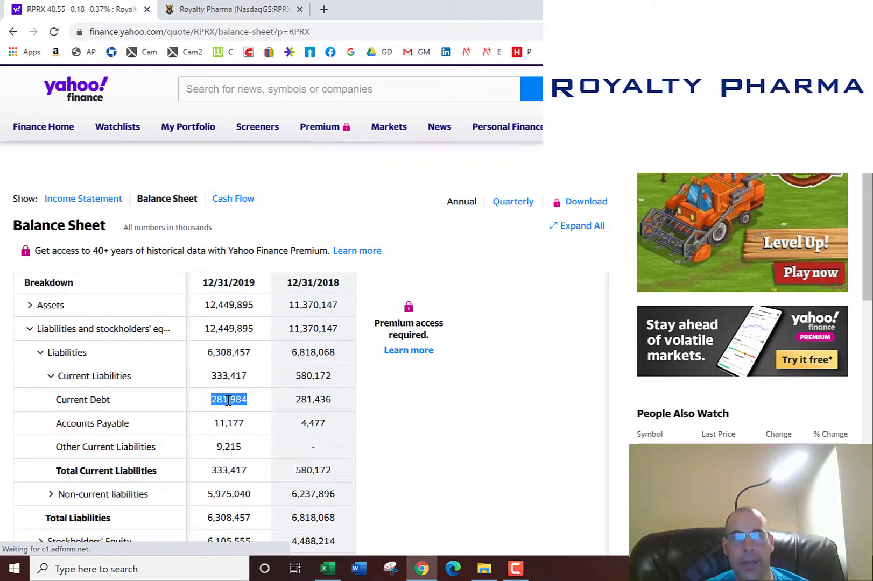
pyautogui.scroll(-2, 212, 351)
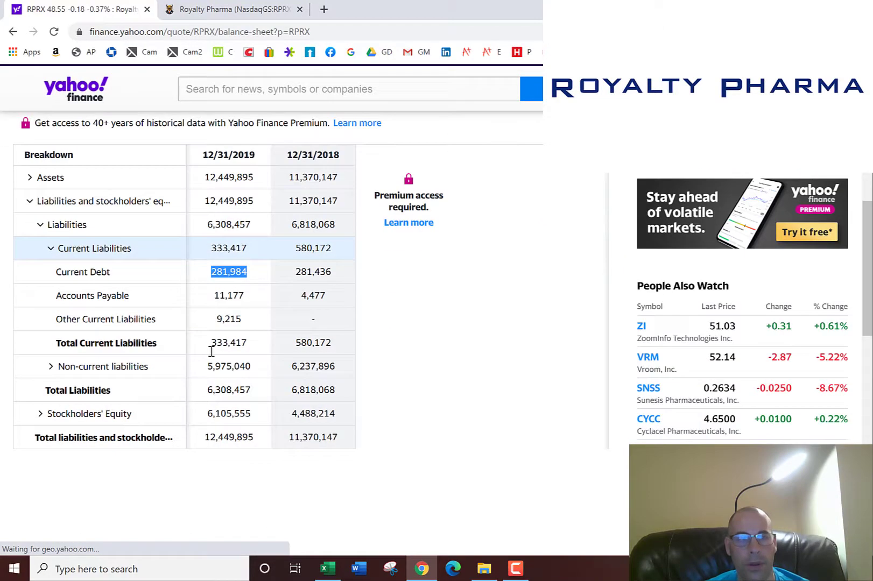
pyautogui.click(50, 366)
pyautogui.doubleClick(227, 389)
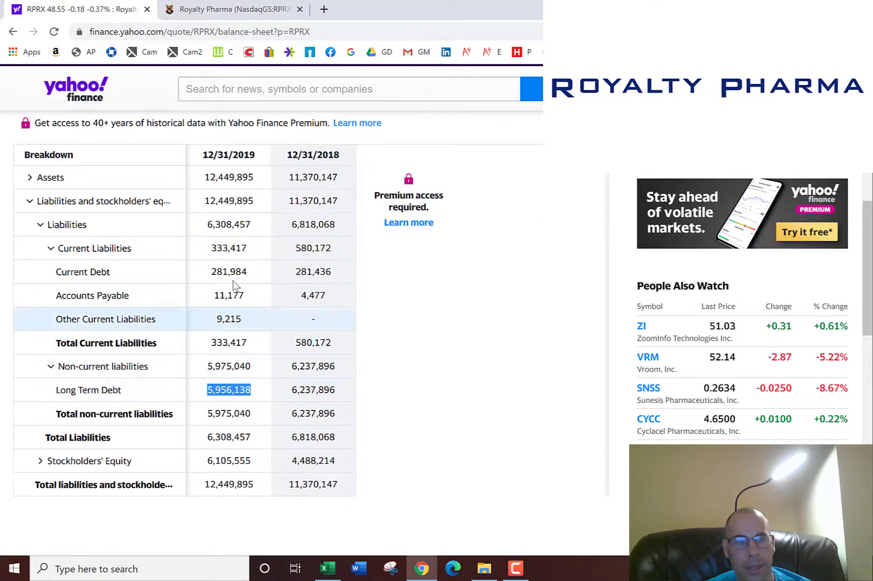
pyautogui.hotkey('alt', 'Tab')
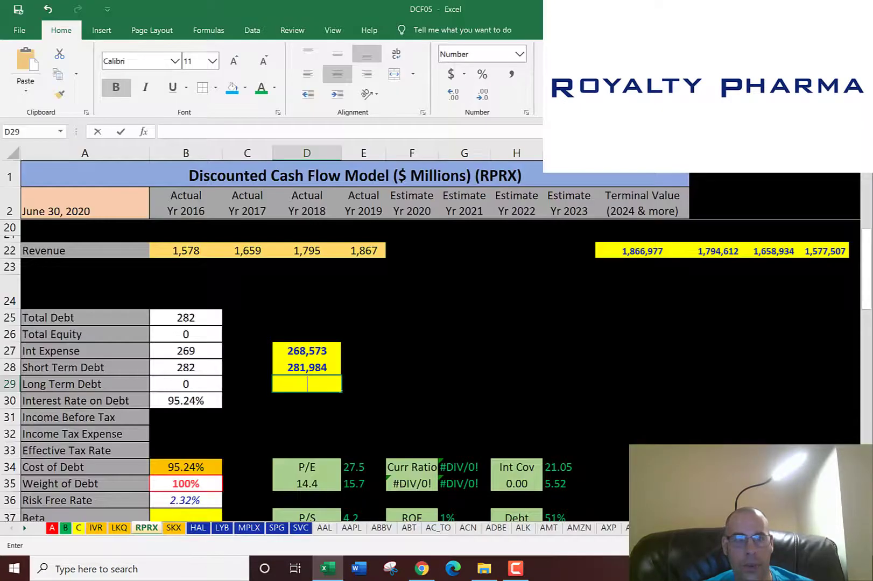
# Paste long-term debt of 5,956,138 into D29, lifting Total Debt to 6,238 and WACC to 4.31%.
pyautogui.hotkey('ctrl', 'v')
pyautogui.click(290, 400)
pyautogui.press('Left')
pyautogui.press('Down')
pyautogui.press('Down')
pyautogui.press('Down')
pyautogui.press('Down')
pyautogui.press('Down')
pyautogui.press('Down')
pyautogui.press('Down')
pyautogui.press('Down')
pyautogui.press('Down')
pyautogui.press('Down')
pyautogui.press('Down')
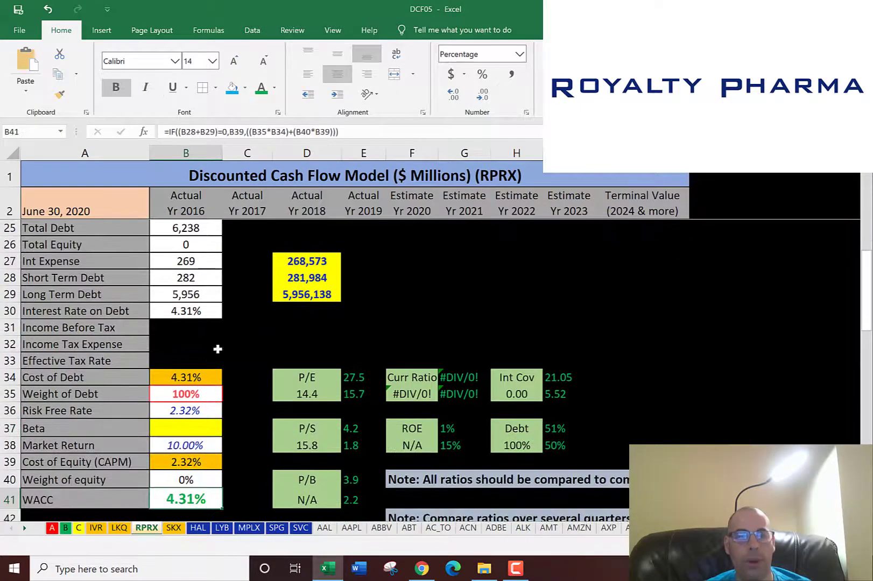
pyautogui.click(189, 380)
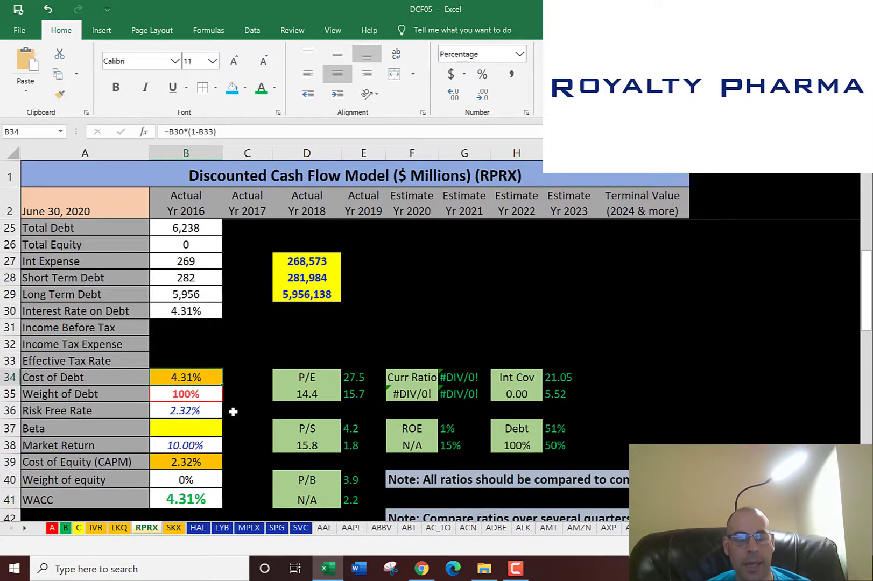
pyautogui.scroll(-1, 233, 393)
pyautogui.click(197, 378)
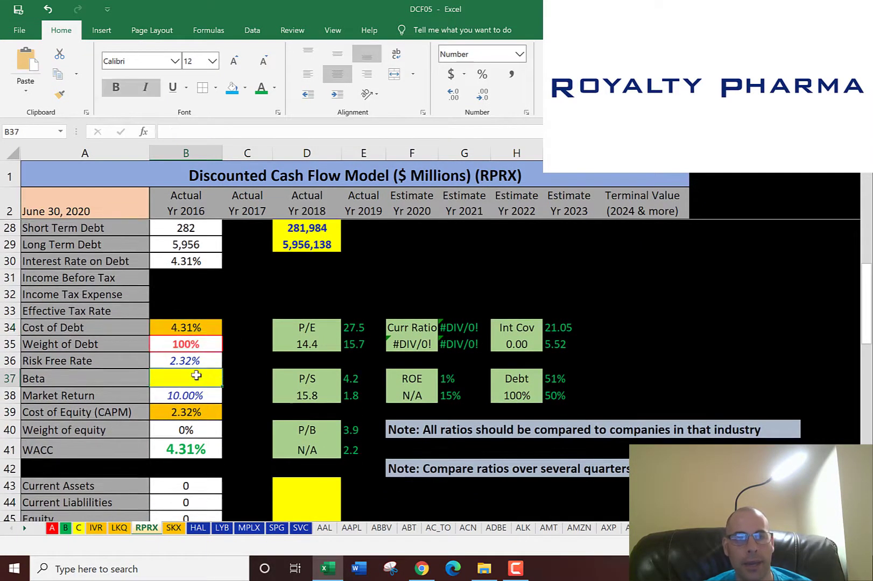
pyautogui.hotkey('alt', 'Tab')
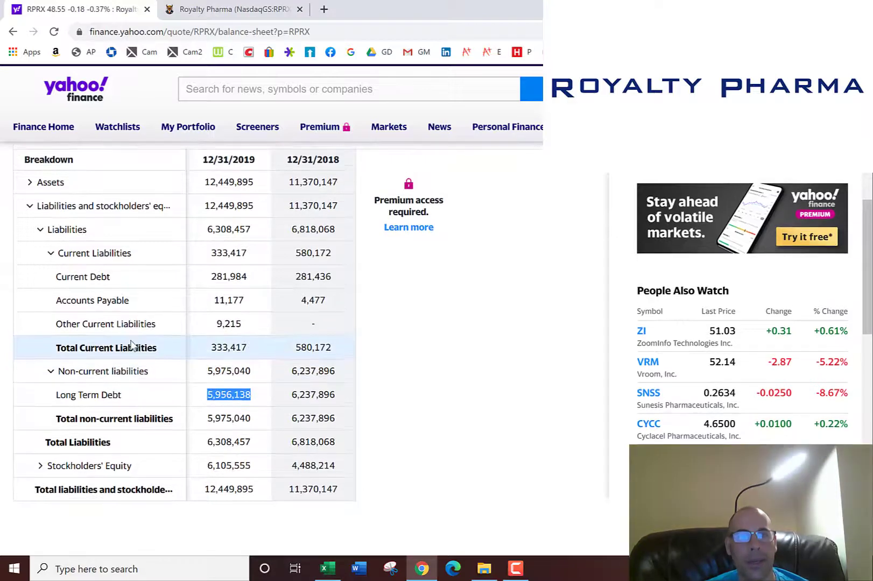
# Enter a Beta of 1.00 since Yahoo lists N/A, raising Cost of Equity to 10.00%.
pyautogui.scroll(5, 116, 321)
pyautogui.click(54, 213)
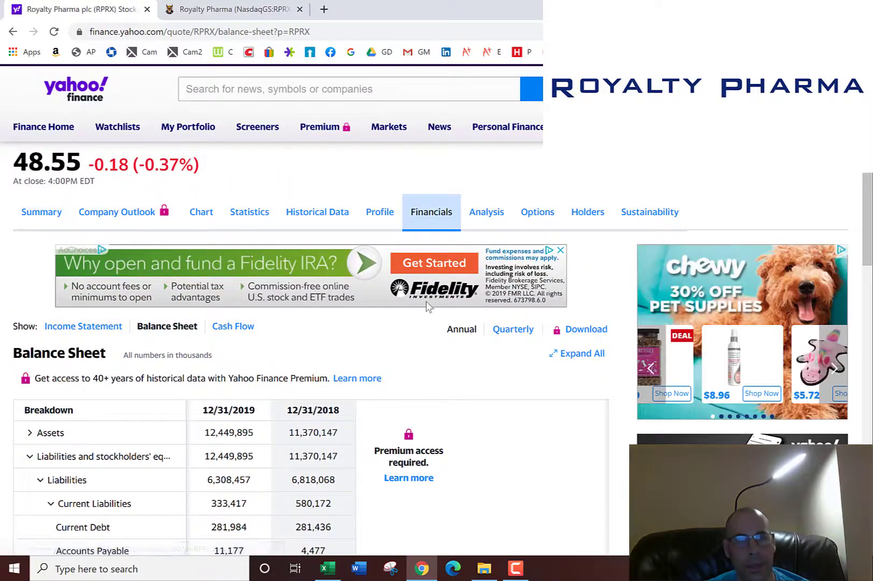
pyautogui.scroll(-5, 500, 331)
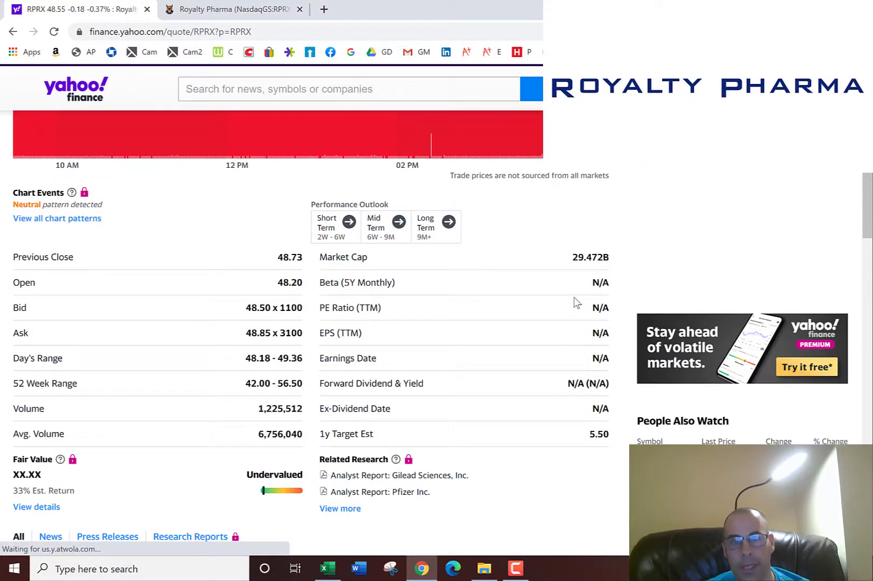
pyautogui.scroll(4, 575, 302)
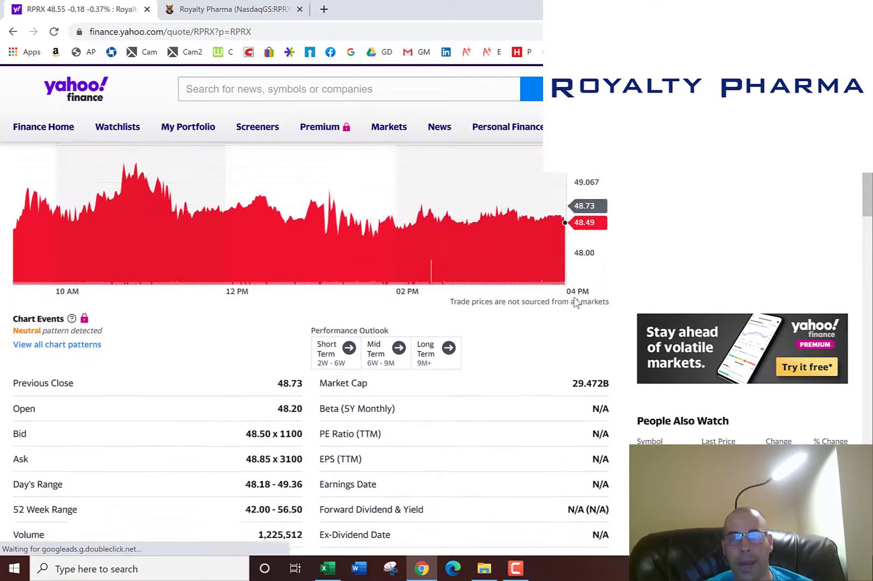
pyautogui.hotkey('alt', 'Tab')
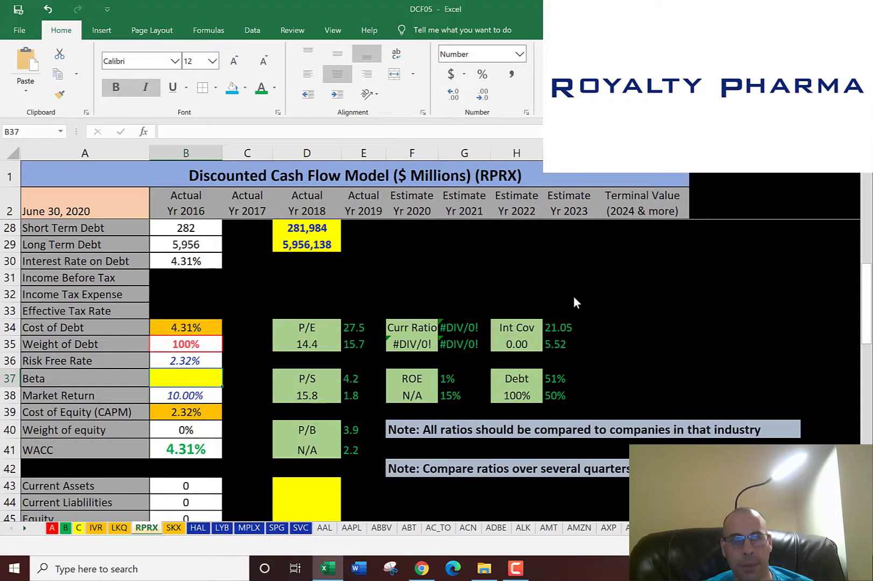
pyautogui.press('Left')
pyautogui.press('Right')
pyautogui.write('1')
pyautogui.press('Return')
# Move to the Current Assets input in column D.
pyautogui.press('Down')
pyautogui.press('Down')
pyautogui.press('Down')
pyautogui.press('Down')
pyautogui.press('Down')
pyautogui.press('Down')
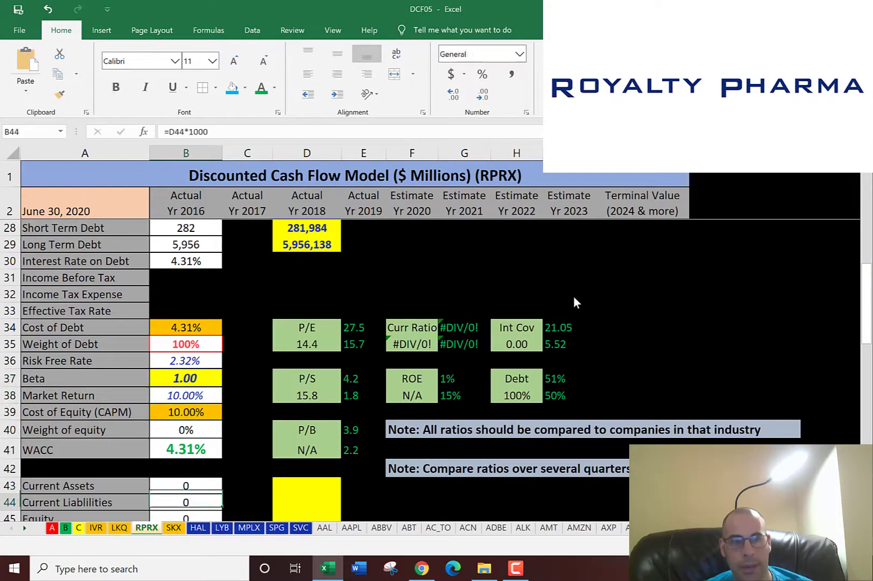
pyautogui.press('Right')
pyautogui.press('Right')
pyautogui.press('Down')
pyautogui.press('Down')
pyautogui.press('Down')
pyautogui.press('Up')
pyautogui.press('Up')
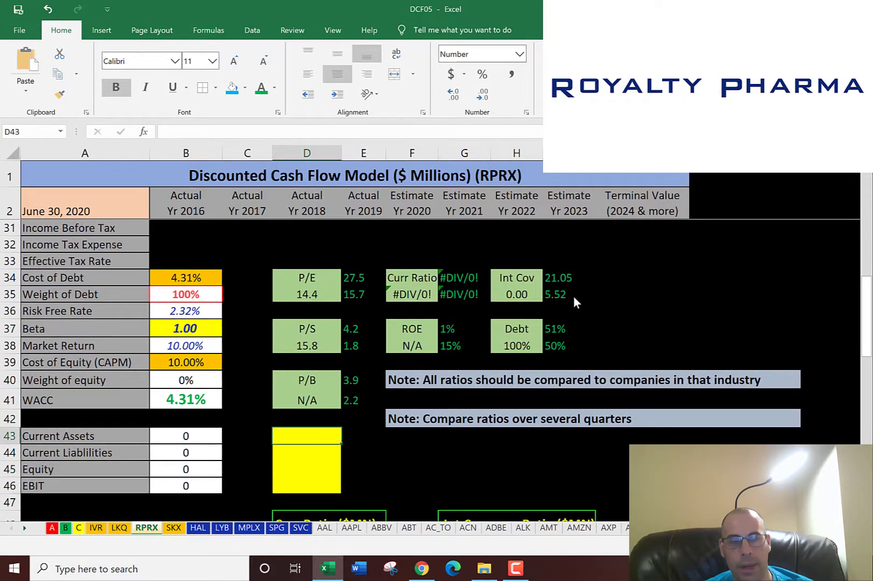
pyautogui.hotkey('alt', 'Tab')
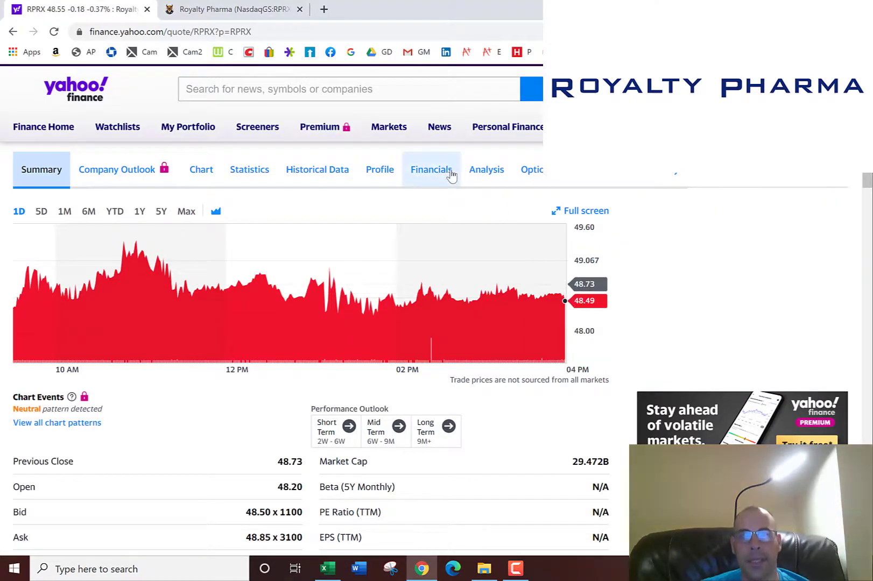
# Enter 2019 current assets of 832,072 from the RPRX balance sheet.
pyautogui.click(449, 171)
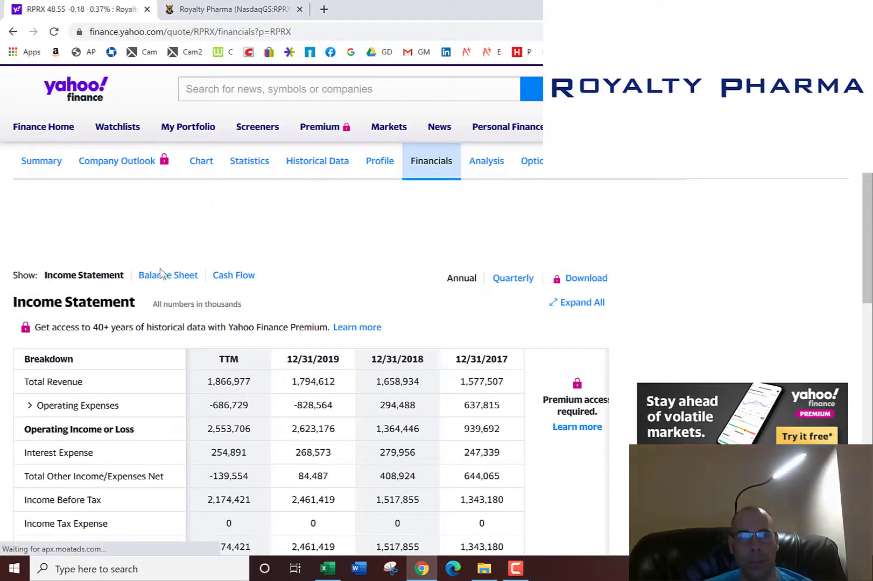
pyautogui.click(176, 277)
pyautogui.scroll(-5, 139, 389)
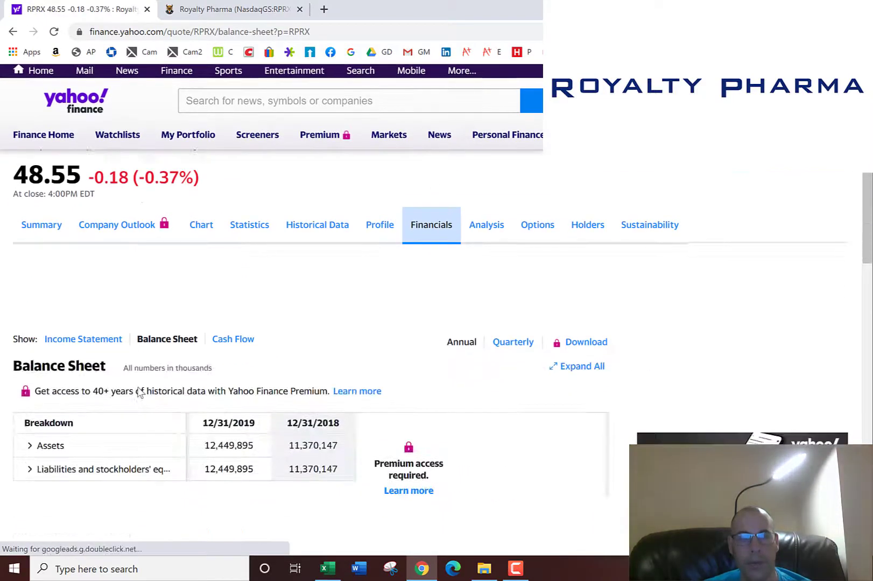
pyautogui.click(30, 383)
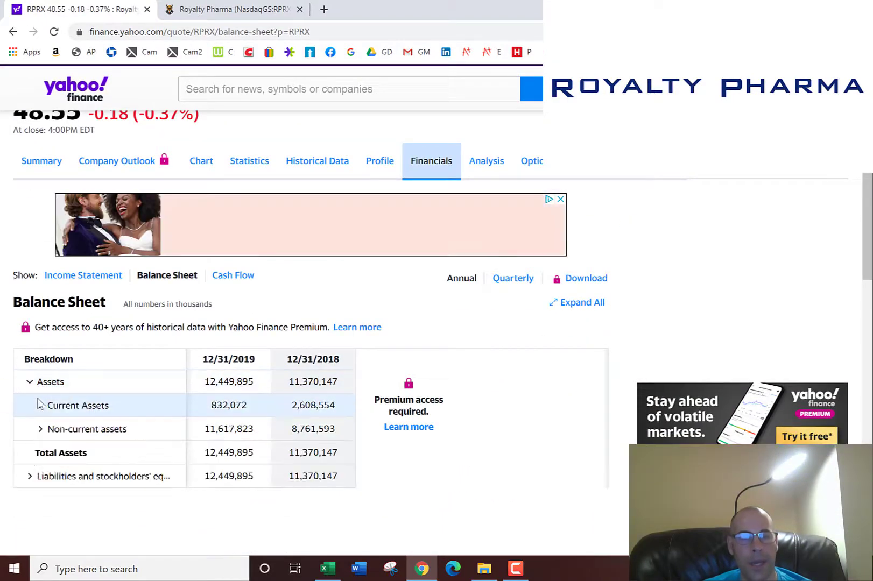
pyautogui.doubleClick(229, 404)
pyautogui.hotkey('ctrl', 'c')
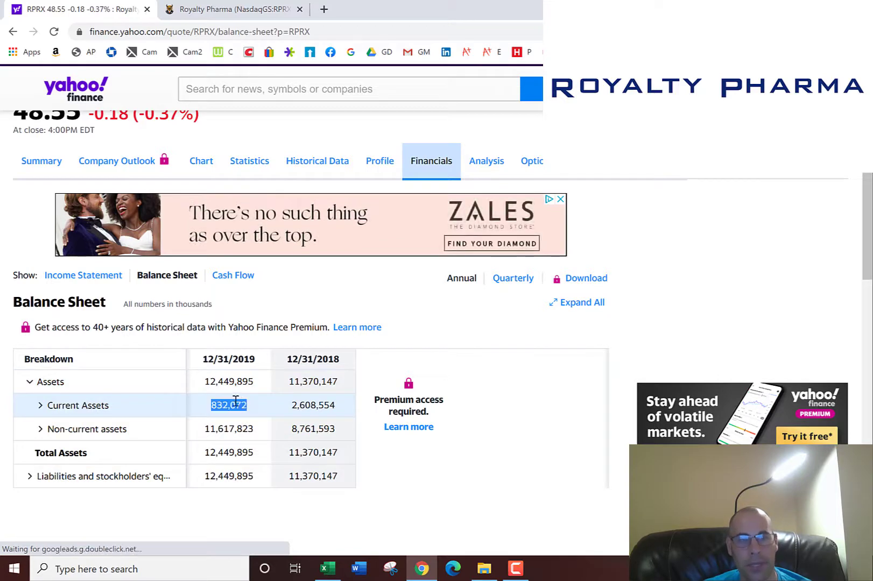
pyautogui.hotkey('alt', 'Tab')
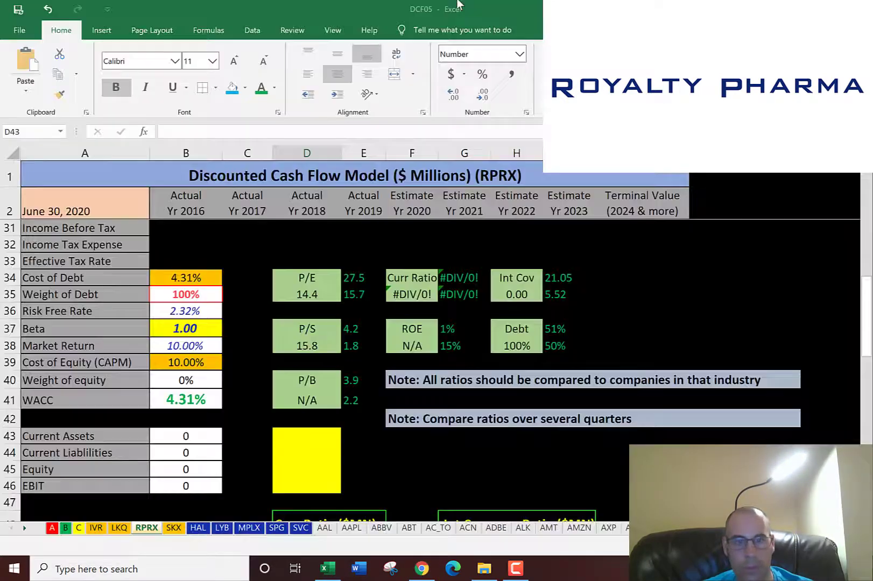
pyautogui.hotkey('ctrl', 'v')
pyautogui.press('Return')
pyautogui.hotkey('alt', 'Tab')
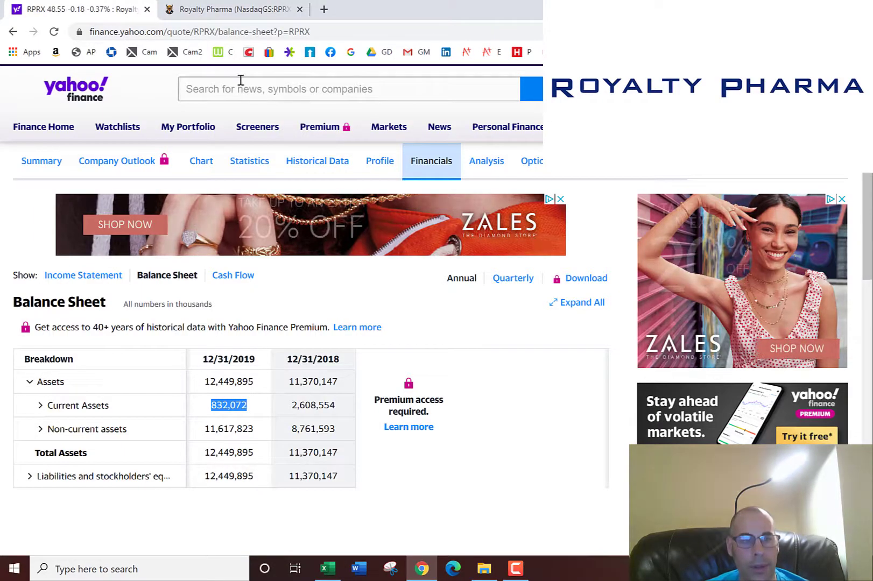
# Carry 2019 current liabilities of 333,417 into the Current Liabilities input.
pyautogui.scroll(-2, 162, 245)
pyautogui.click(30, 348)
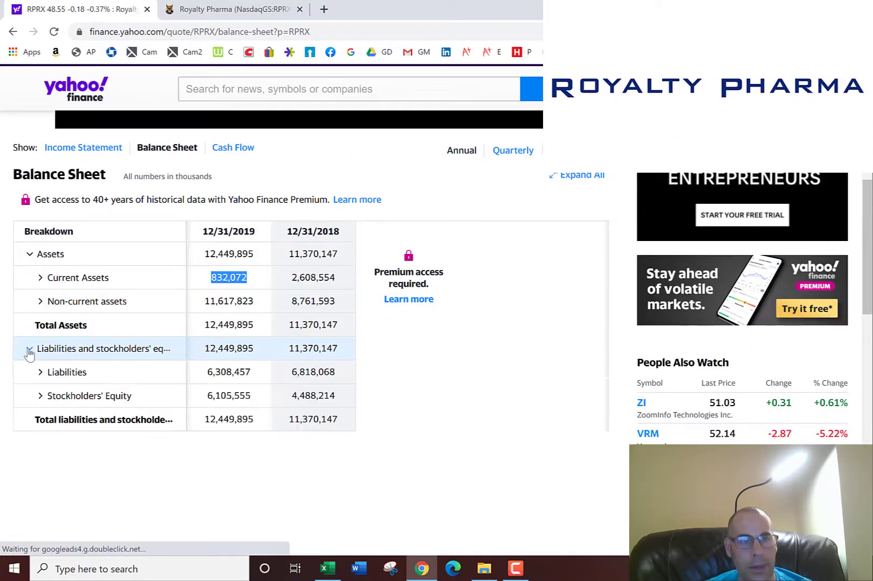
pyautogui.click(40, 372)
pyautogui.doubleClick(232, 394)
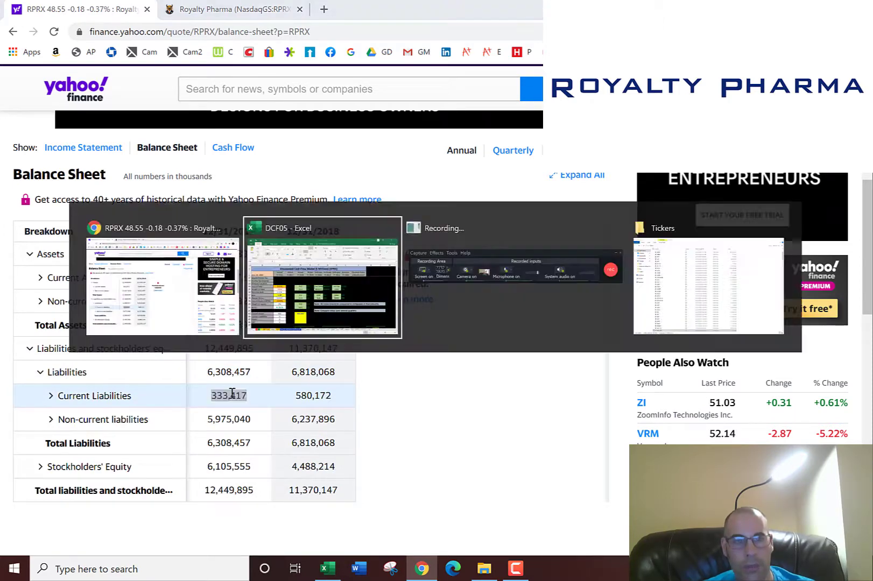
pyautogui.hotkey('alt', 'Tab')
pyautogui.hotkey('alt', 'Tab')
# Enter 2019 stockholders' equity of 6,105,555 into the Equity input.
pyautogui.scroll(-1, 217, 390)
pyautogui.doubleClick(229, 390)
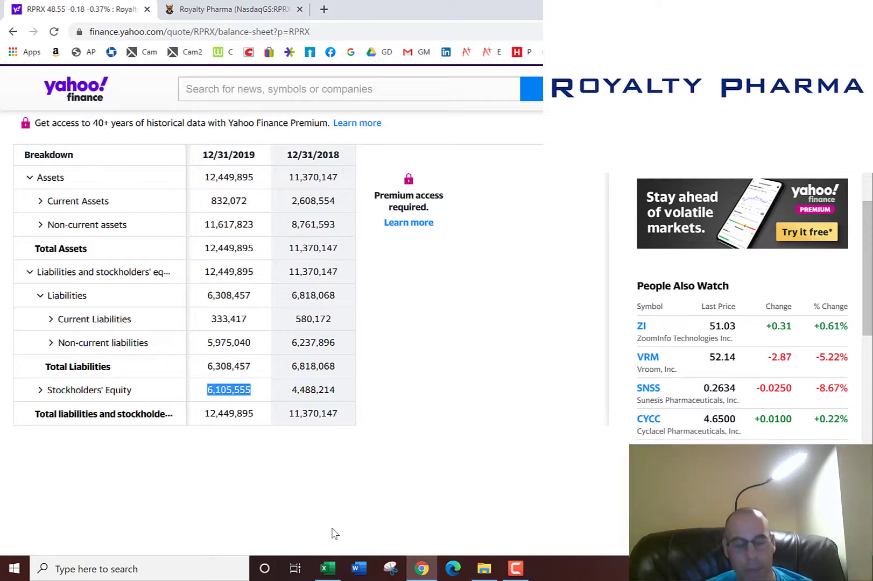
pyautogui.hotkey('alt', 'Tab')
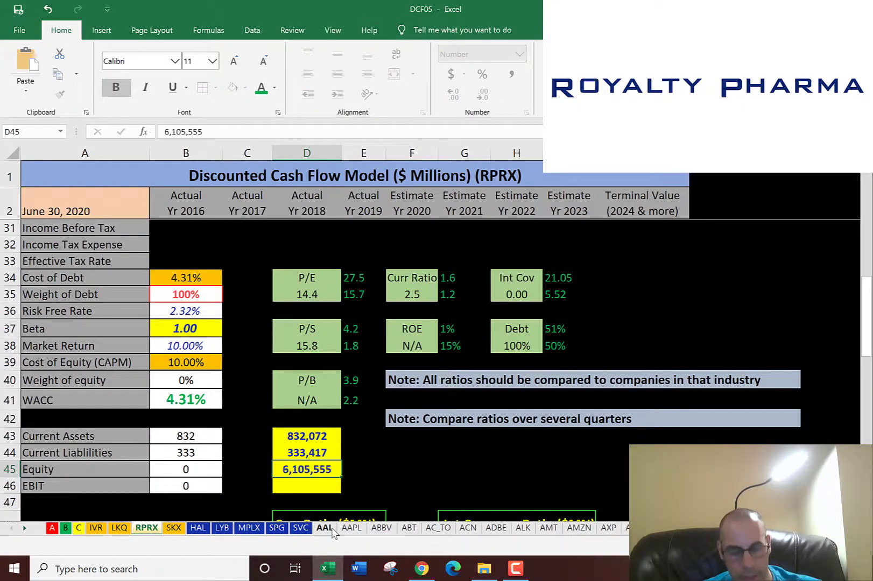
pyautogui.press('Return')
pyautogui.hotkey('alt', 'Tab')
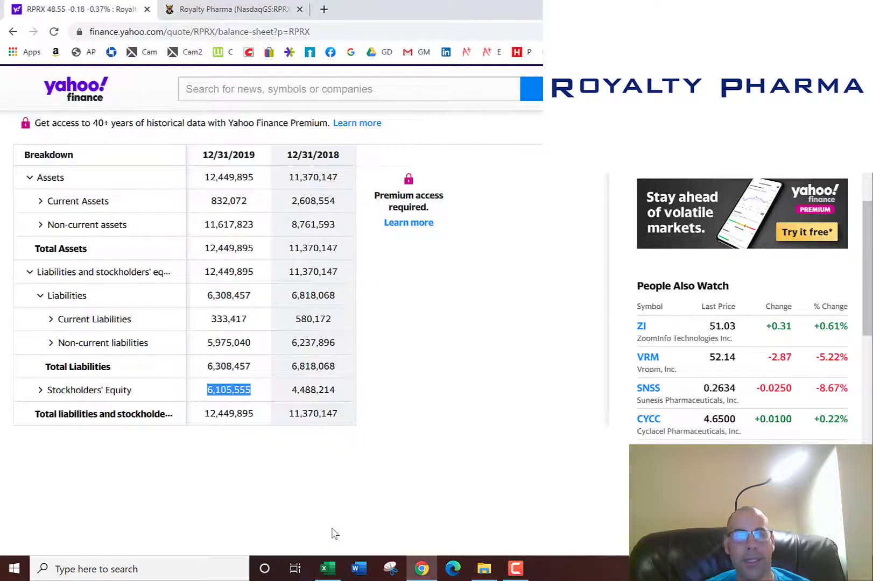
# Enter operating income of 2,623,176 as EBIT, lifting interest coverage to 9.77.
pyautogui.hotkey('alt', 'Left')
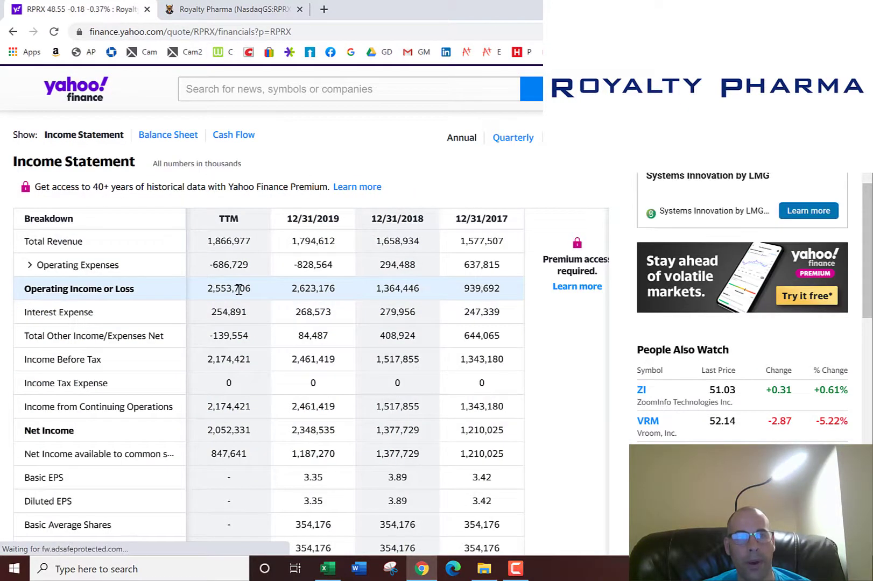
pyautogui.doubleClick(321, 287)
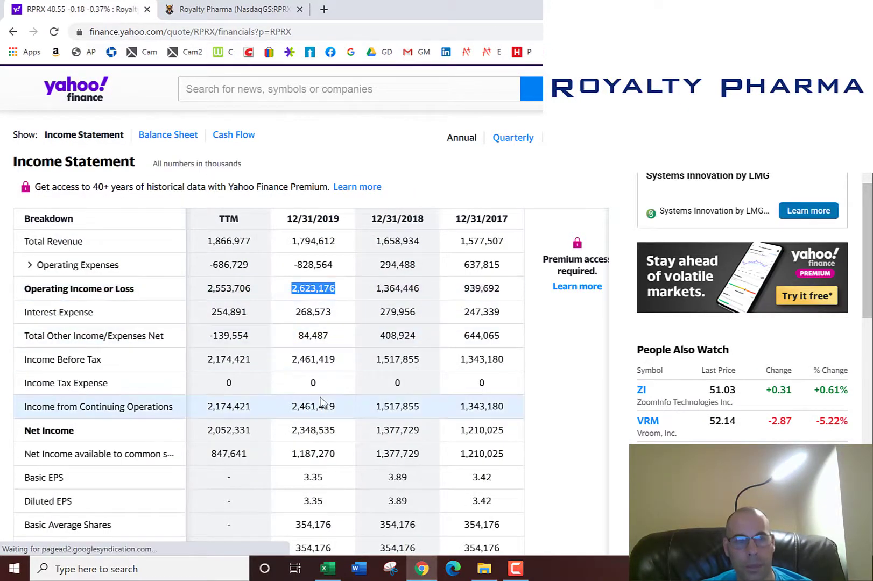
pyautogui.hotkey('ctrl', 'c')
pyautogui.hotkey('alt', 'Tab')
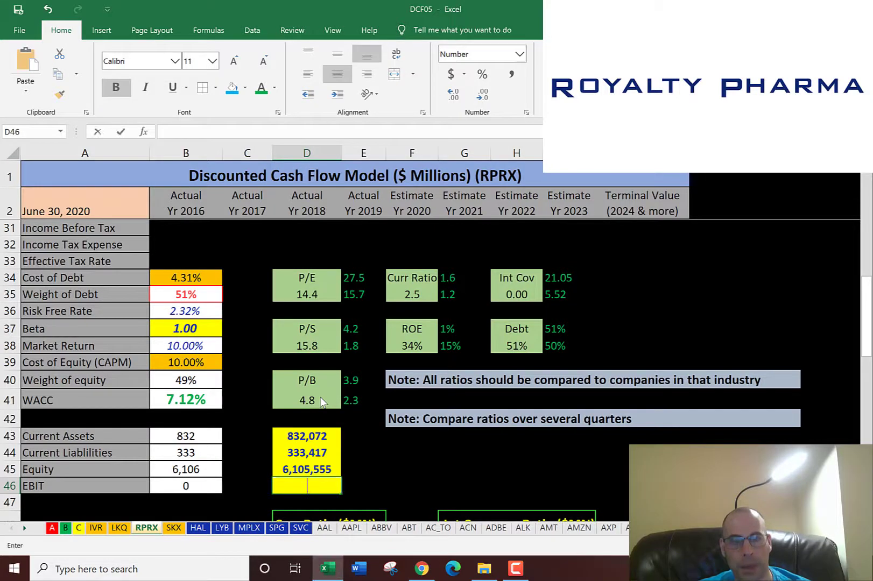
pyautogui.hotkey('ctrl', 'v')
pyautogui.press('Return')
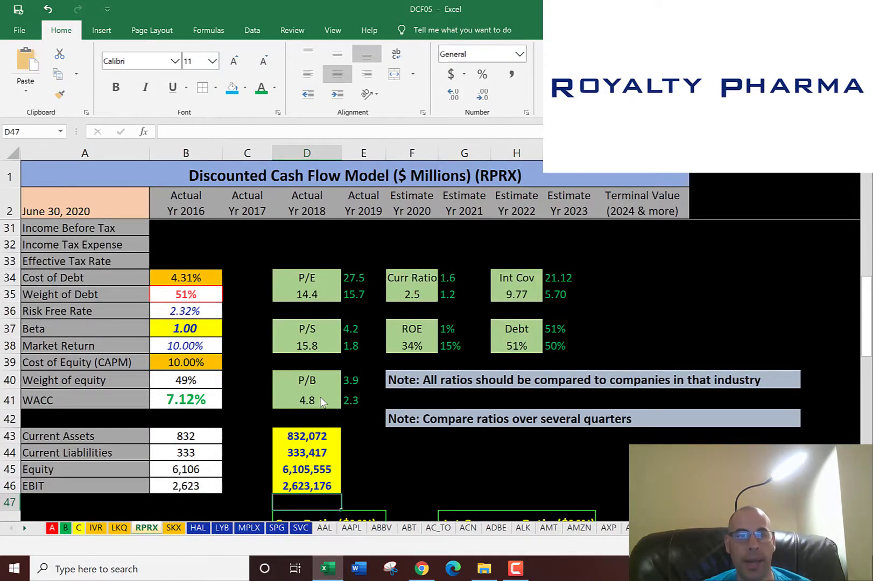
# Review the WACC and Weight of equity formulas.
pyautogui.press('Up')
pyautogui.press('Left')
pyautogui.press('Up')
pyautogui.press('Up')
pyautogui.press('Up')
pyautogui.press('Left')
pyautogui.press('Up')
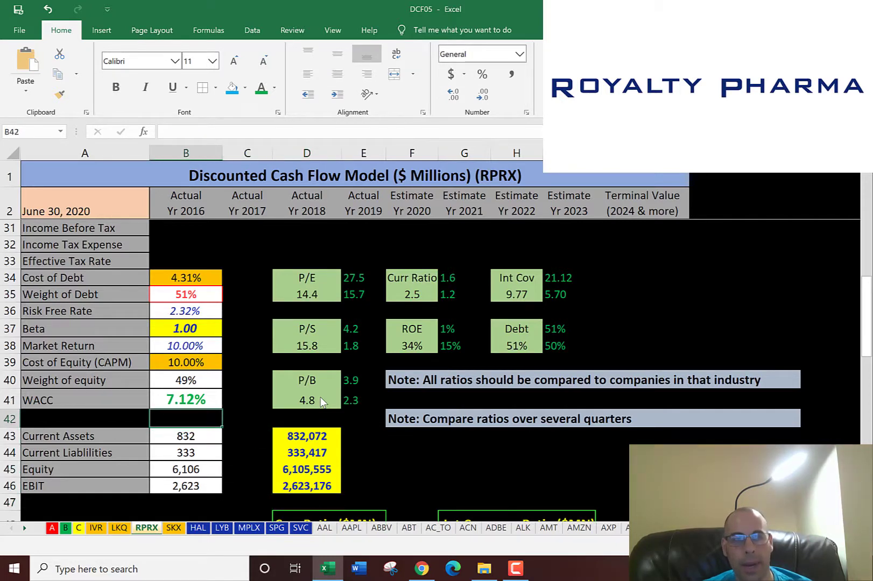
pyautogui.press('Up')
pyautogui.press('Up')
pyautogui.press('Up')
pyautogui.press('Up')
pyautogui.press('Up')
pyautogui.press('Up')
pyautogui.press('Up')
pyautogui.press('Up')
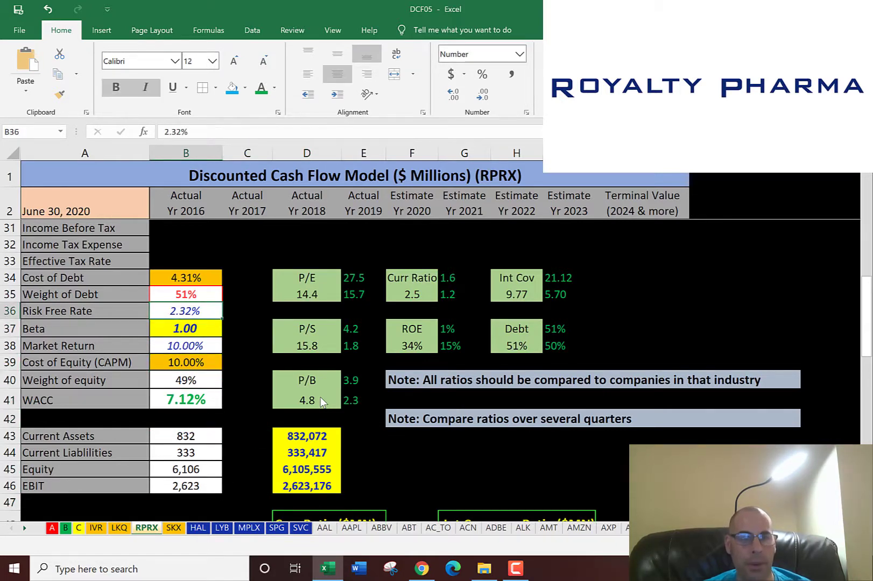
pyautogui.press('Down')
pyautogui.press('Down')
pyautogui.press('Down')
pyautogui.press('Down')
pyautogui.press('Down')
pyautogui.press('Down')
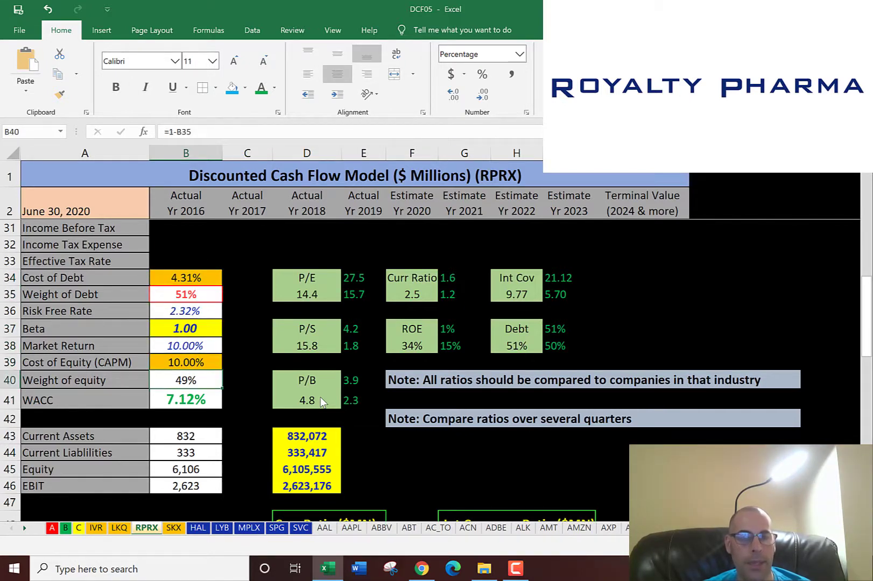
pyautogui.press('Down')
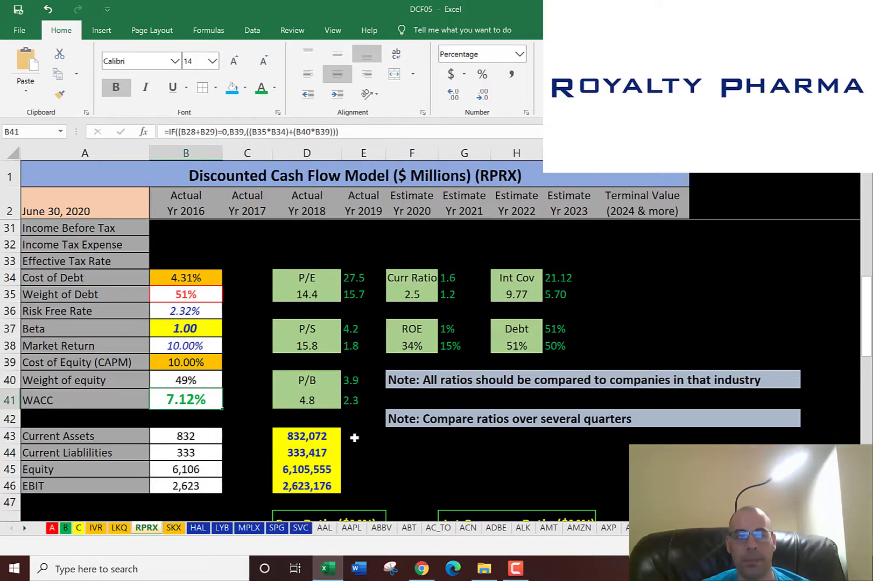
# Check the Free Cash Flow estimate formulas and the terminal value in J3.
pyautogui.scroll(9, 367, 429)
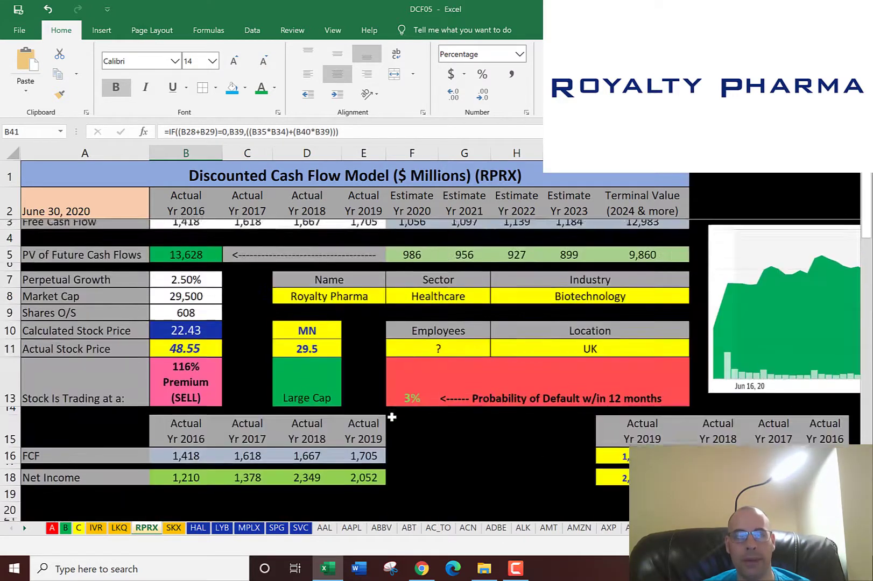
pyautogui.click(417, 226)
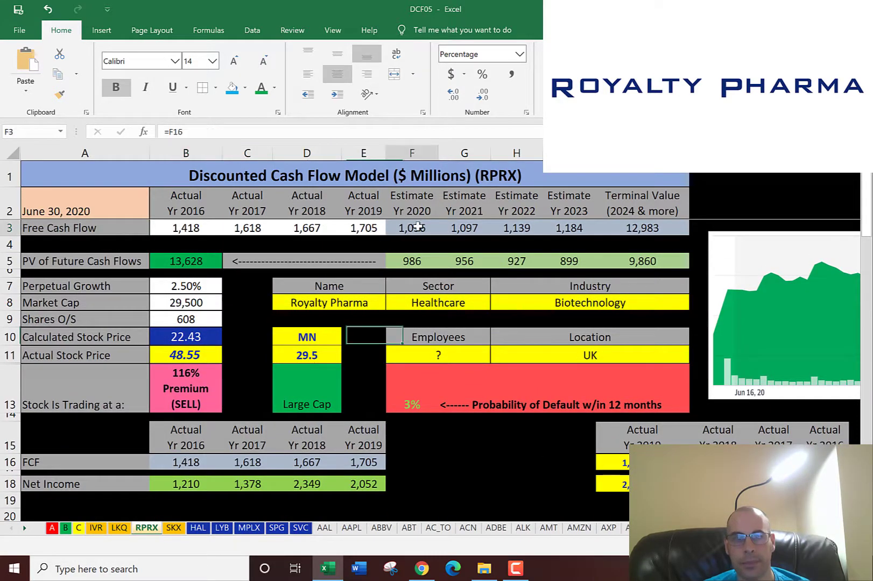
pyautogui.press('Right')
pyautogui.press('Right')
pyautogui.press('Right')
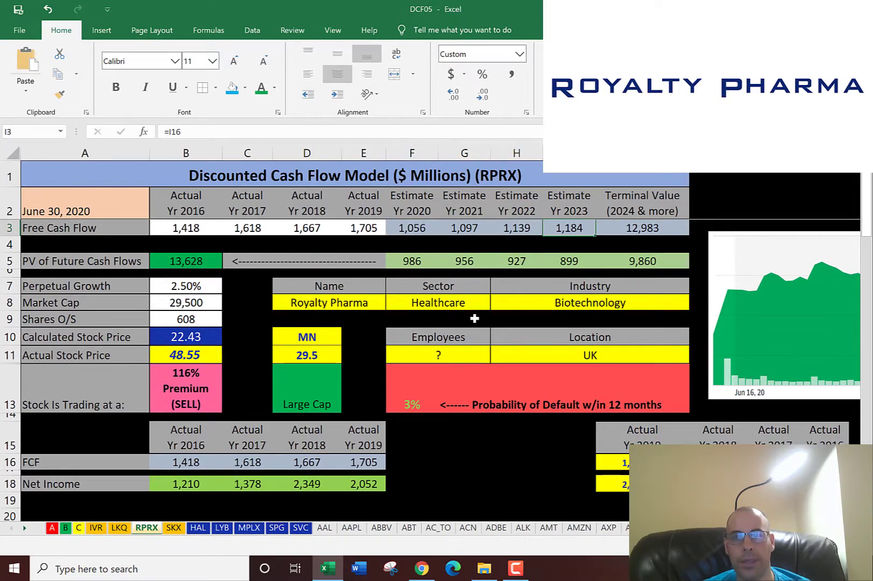
pyautogui.press('Right')
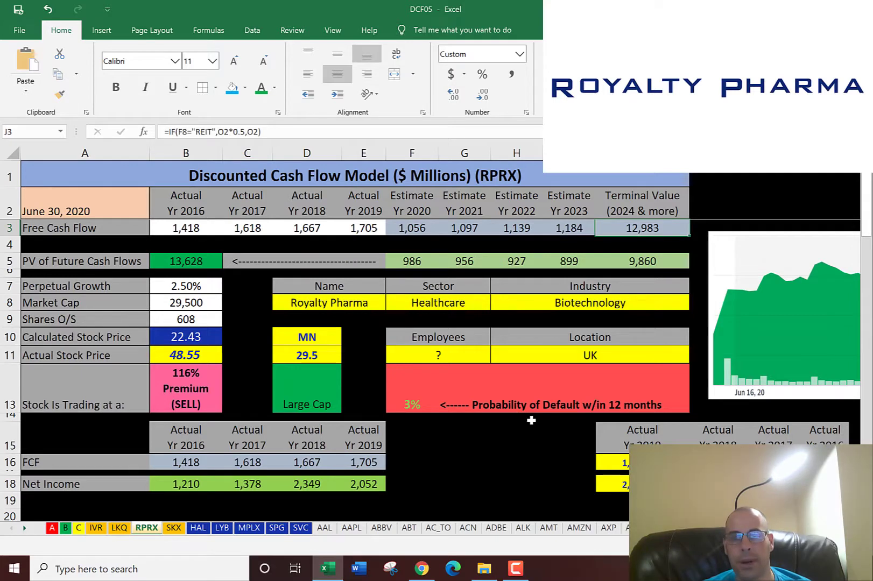
# Check present values, shares outstanding, the 22.43 calculated price and the 116% premium verdict.
pyautogui.press('Down')
pyautogui.press('Down')
pyautogui.press('Left')
pyautogui.press('Left')
pyautogui.press('Left')
pyautogui.press('Left')
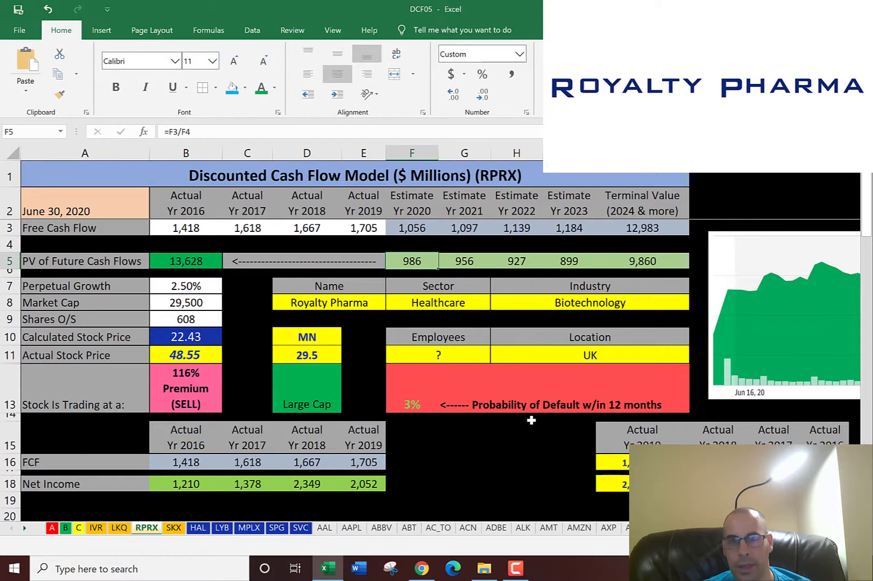
pyautogui.press('Left')
pyautogui.press('Left')
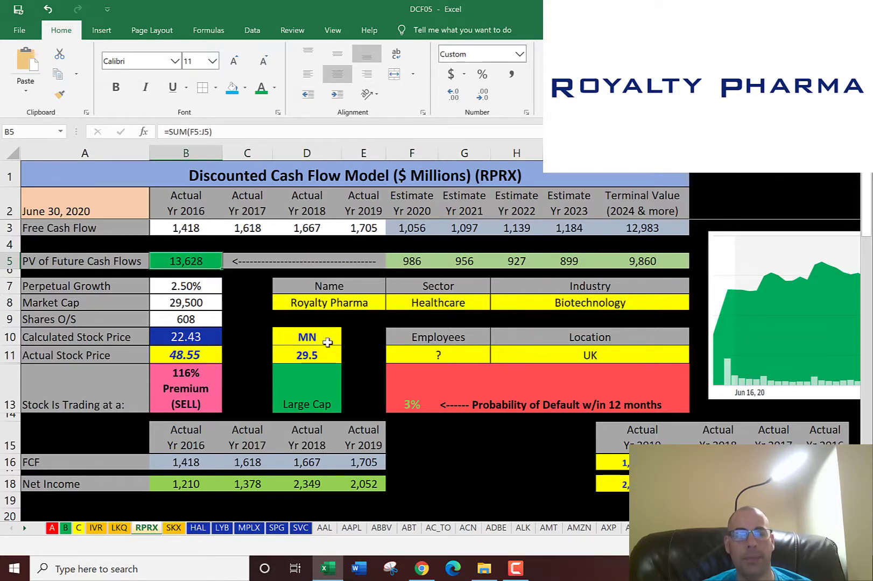
pyautogui.press('Down')
pyautogui.press('Down')
pyautogui.press('Down')
pyautogui.press('Down')
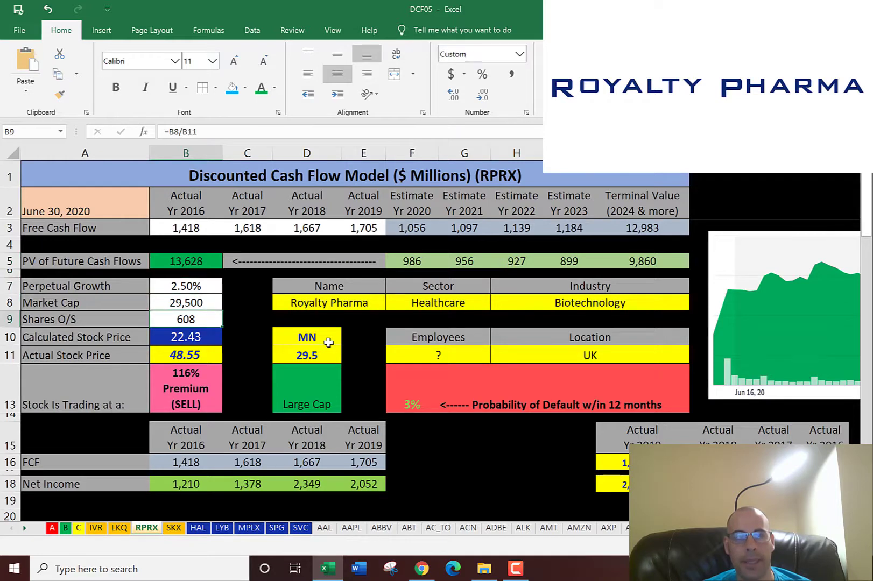
pyautogui.press('Down')
pyautogui.press('Down')
pyautogui.press('Down')
pyautogui.press('Up')
pyautogui.press('Up')
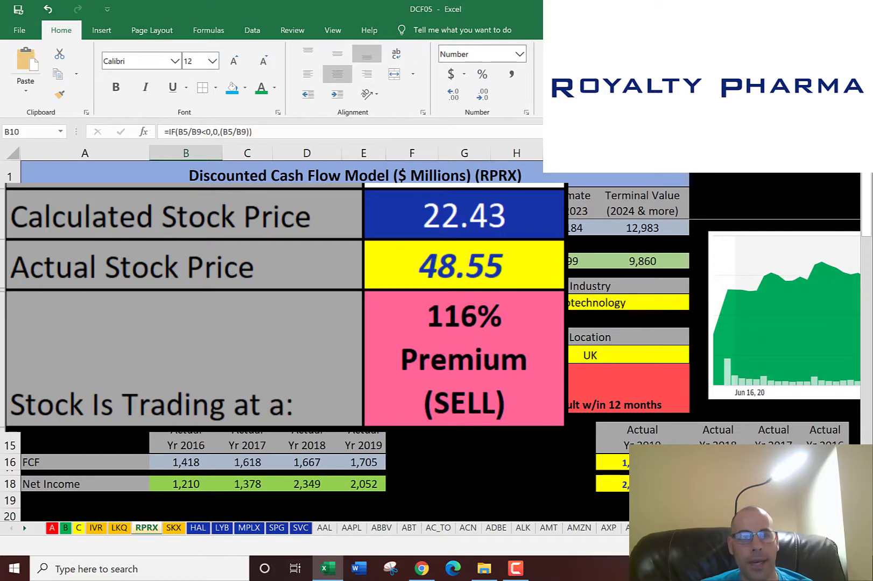
pyautogui.press('Down')
pyautogui.press('Down')
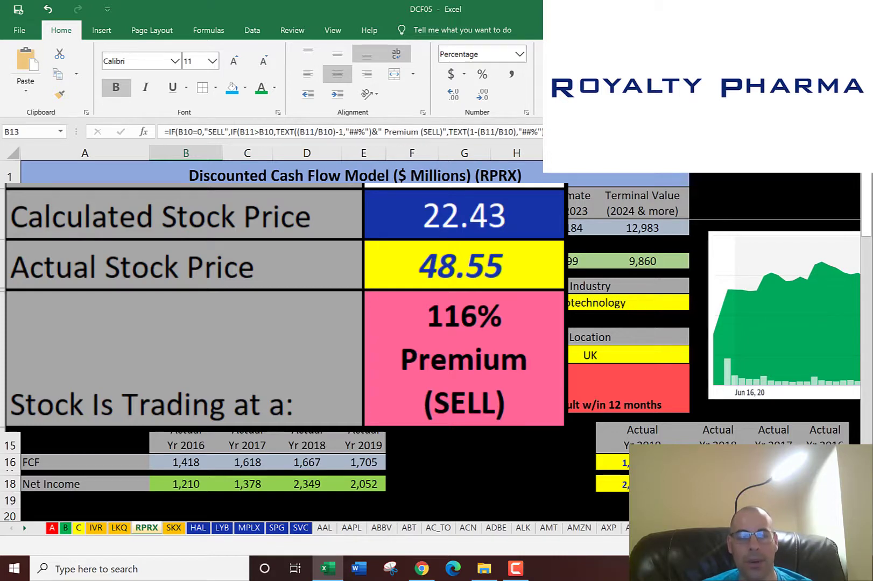
pyautogui.hotkey('alt', 'Tab')
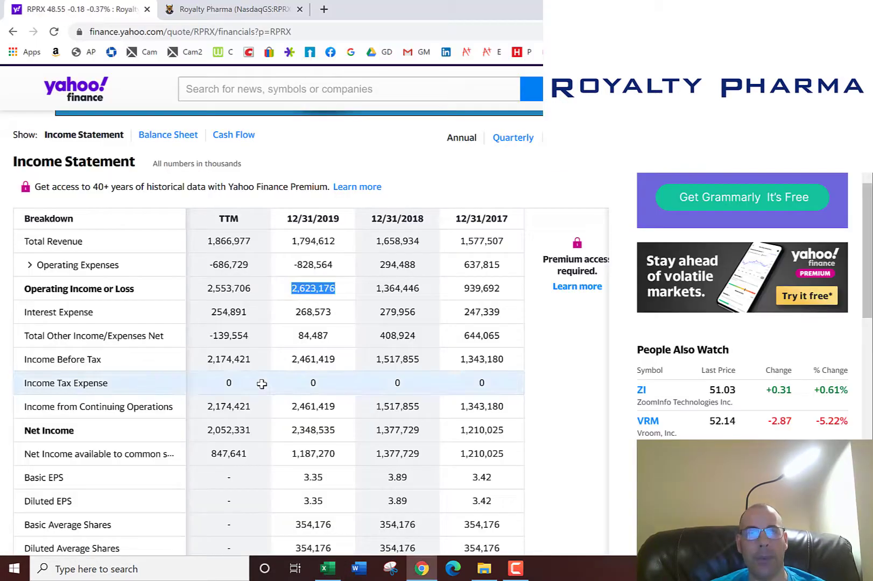
# Highlight Simply Wall St's US$22.83 fair value versus the US$48.55 price (112.7% overvalued).
pyautogui.hotkey('ctrl', 'Tab')
pyautogui.scroll(-2, 261, 384)
pyautogui.moveTo(405, 353); pyautogui.dragTo(438, 352)
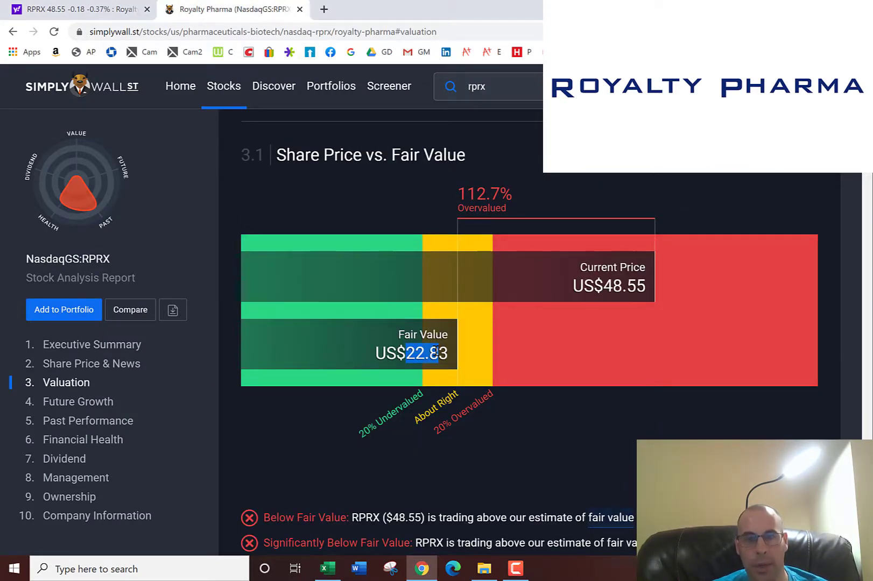
pyautogui.hotkey('alt', 'Tab')
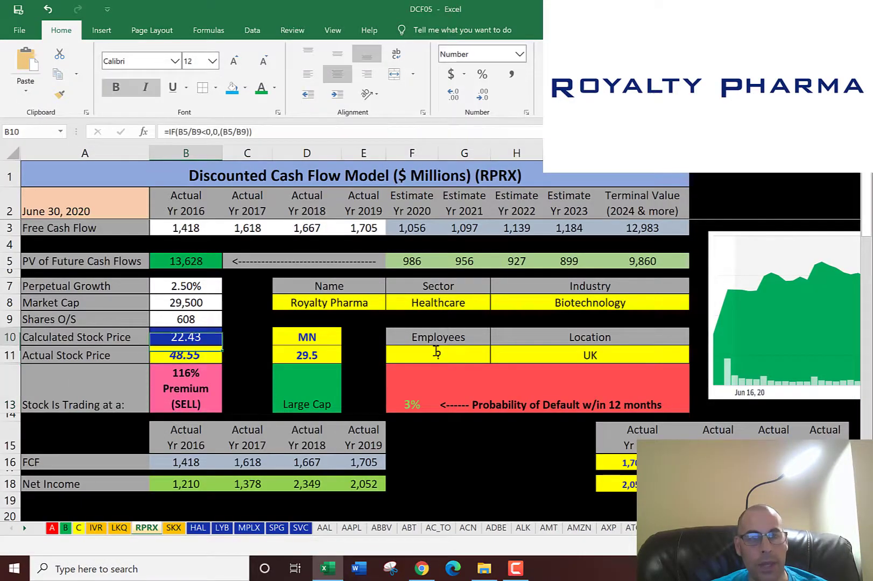
# Widen the RPRX price chart across columns C–H, then scroll down to the P/E, P/S and P/B ratios.
pyautogui.hotkey('alt', 'Tab')
pyautogui.hotkey('alt', 'Tab')
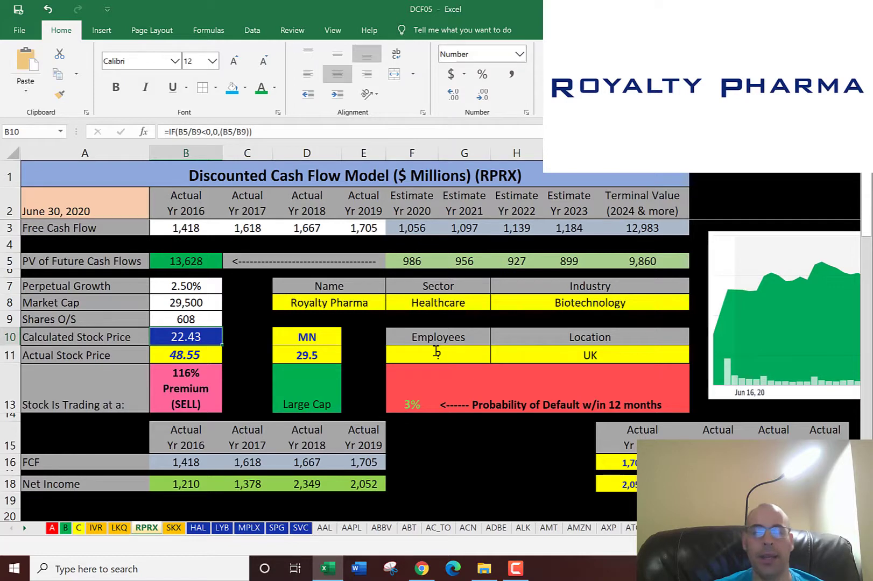
pyautogui.moveTo(784, 289); pyautogui.dragTo(377, 311)
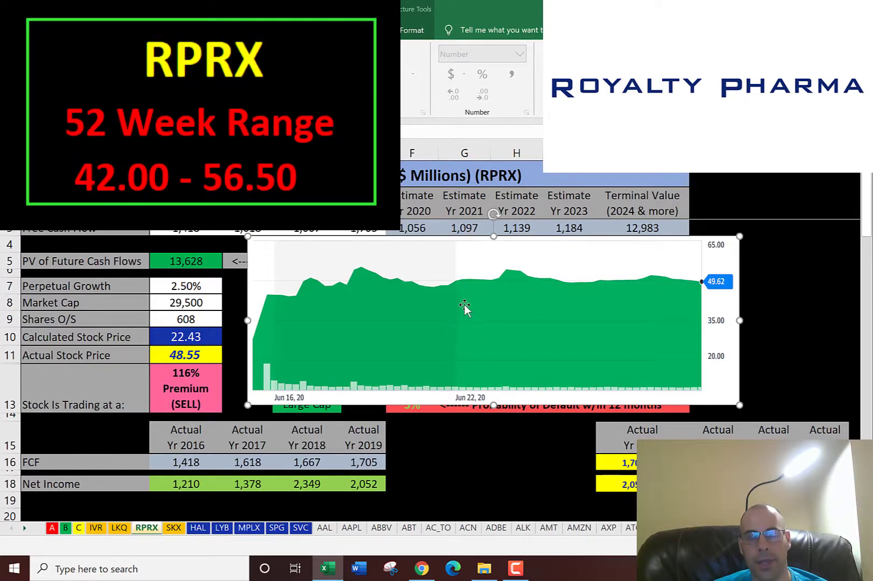
pyautogui.scroll(-2, 470, 306)
pyautogui.scroll(-8, 470, 307)
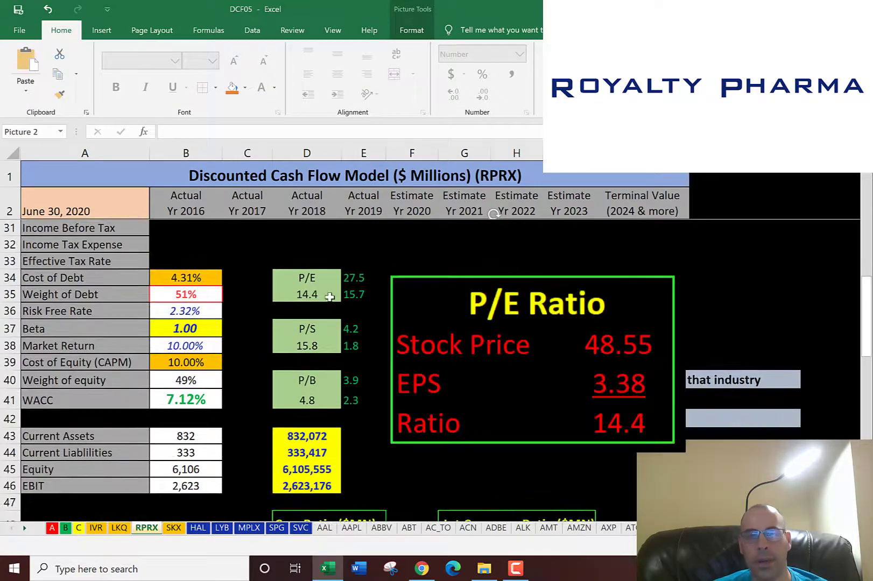
pyautogui.click(323, 295)
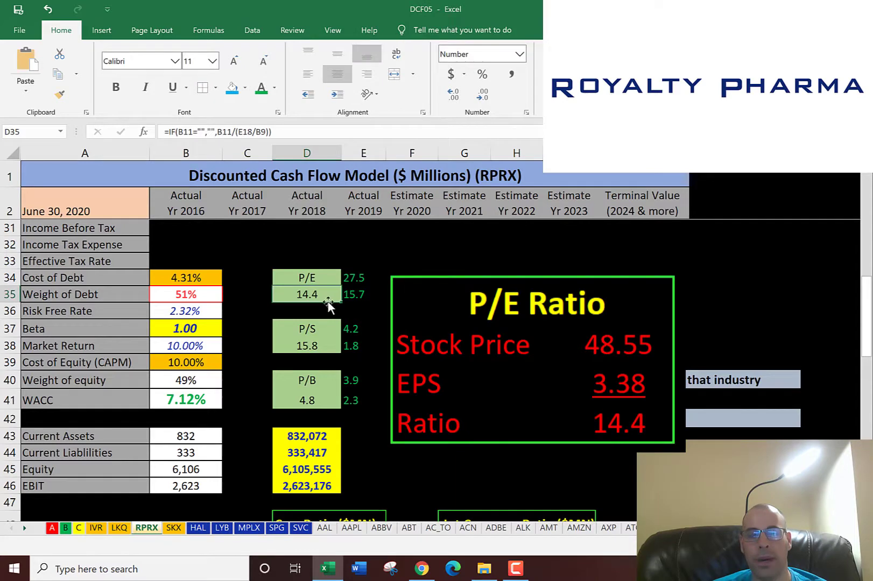
pyautogui.click(358, 281)
pyautogui.click(365, 298)
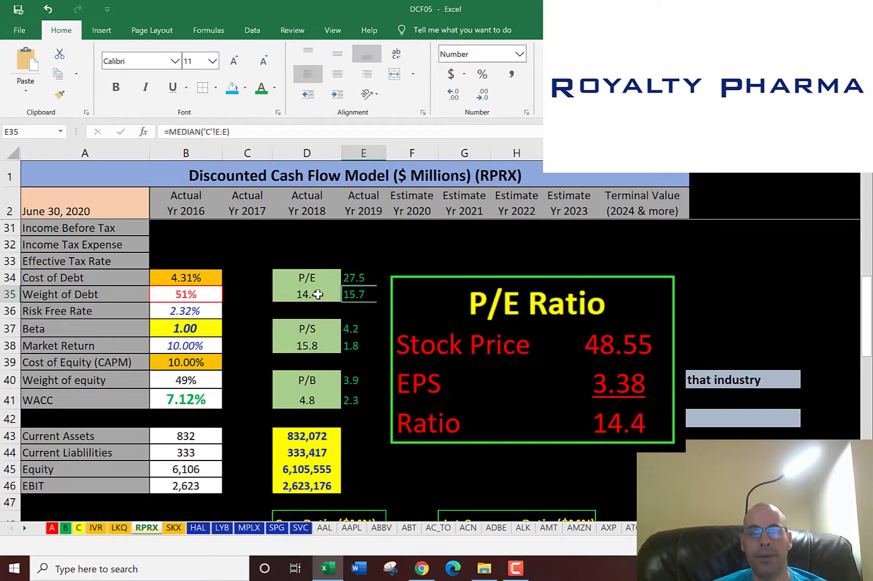
pyautogui.click(321, 345)
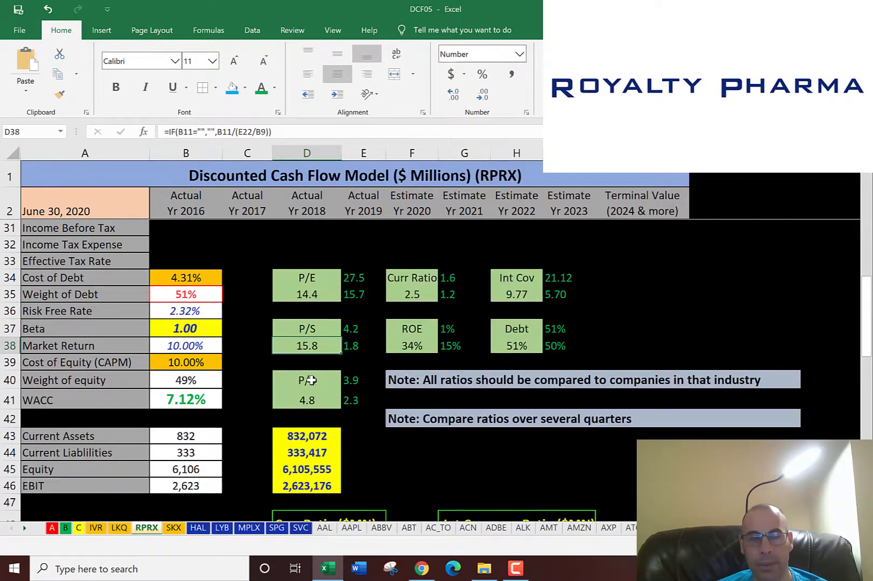
pyautogui.click(311, 380)
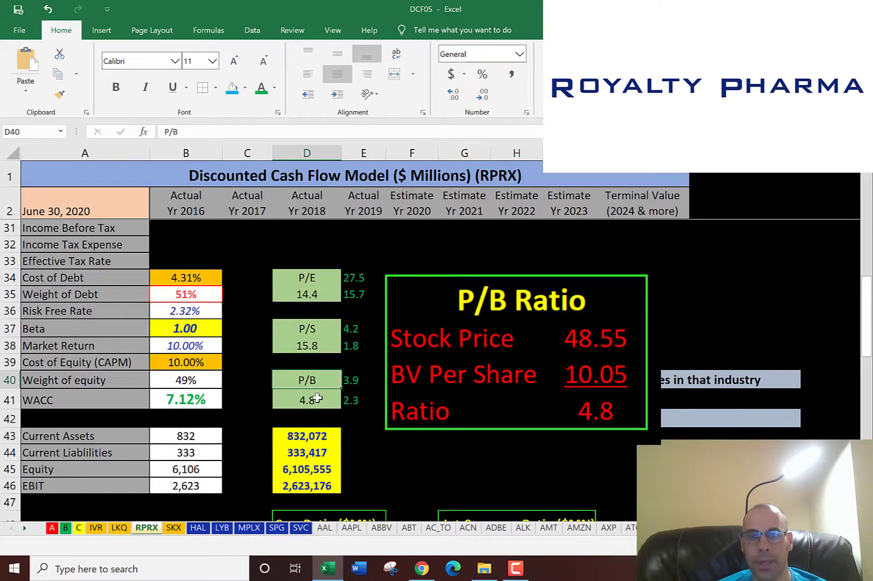
pyautogui.click(314, 405)
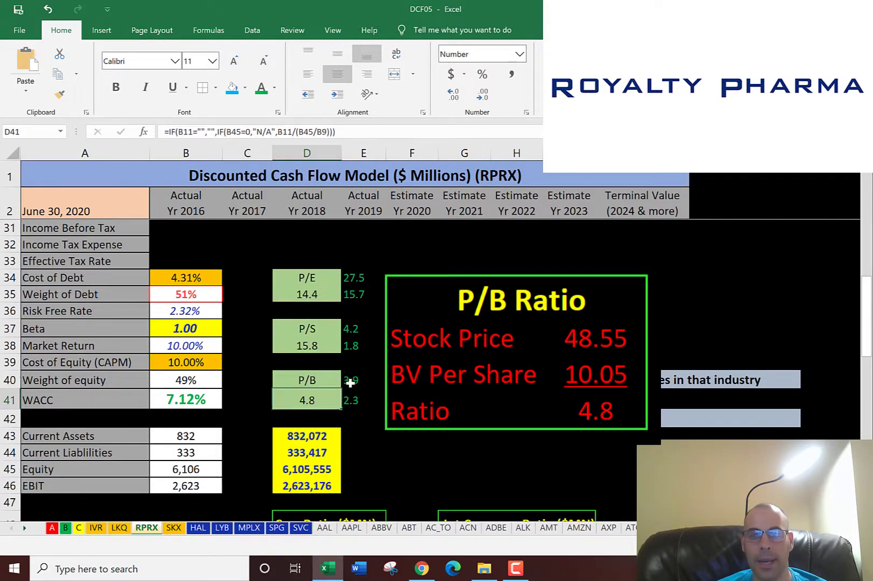
pyautogui.click(351, 381)
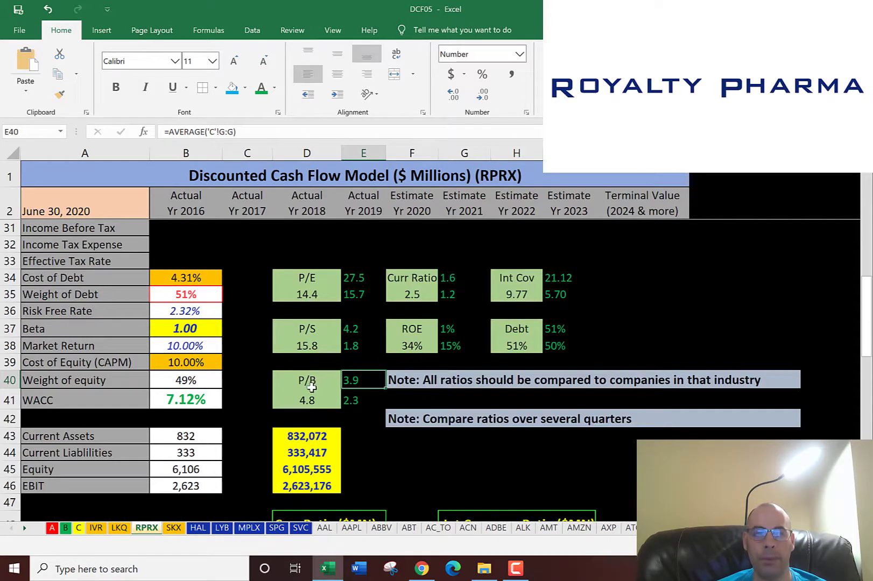
pyautogui.click(416, 281)
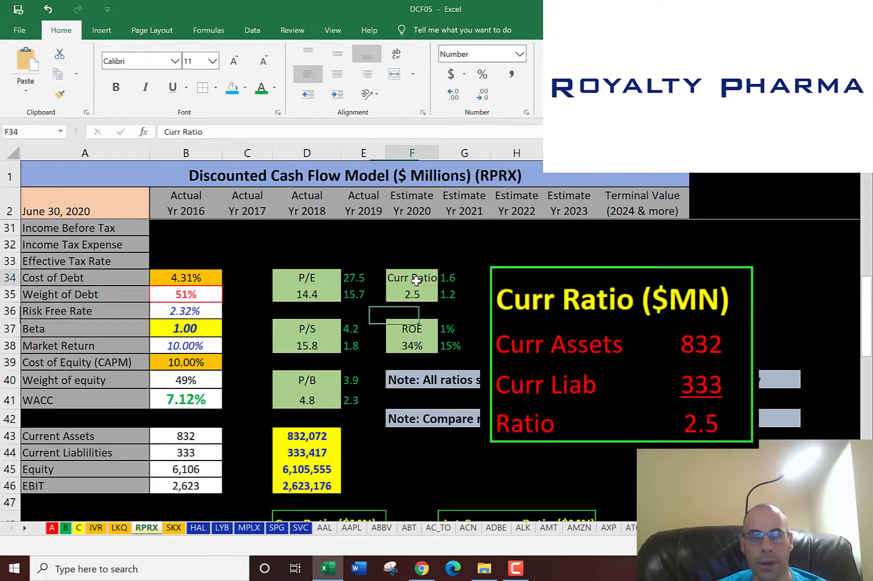
pyautogui.click(412, 295)
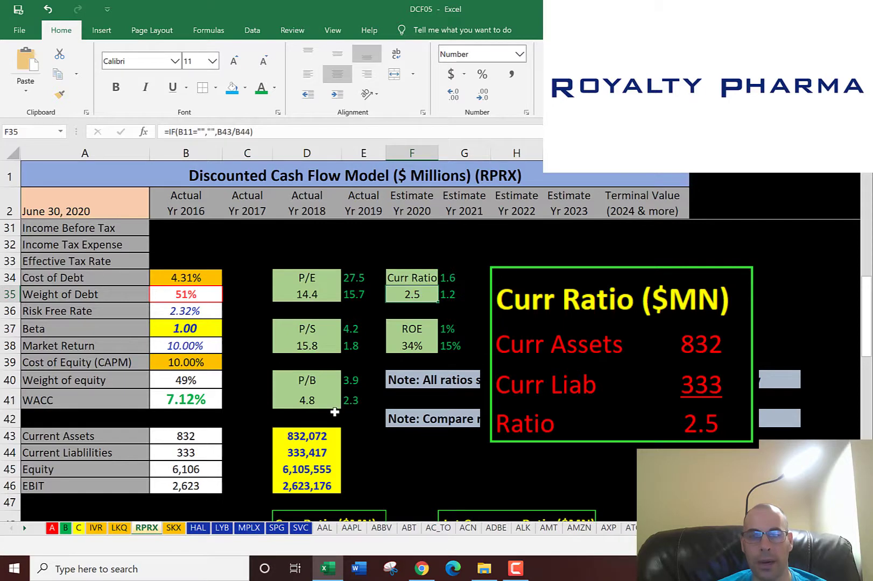
pyautogui.click(416, 347)
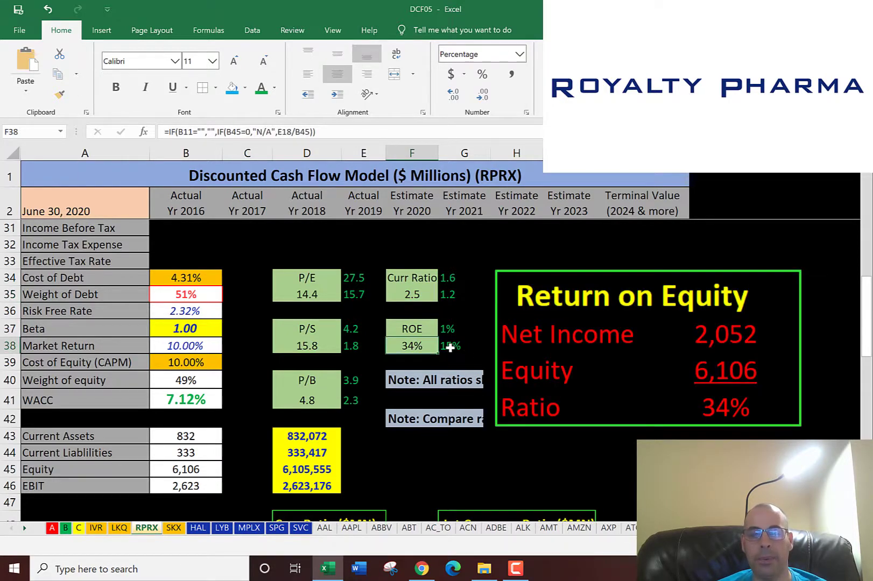
pyautogui.click(453, 334)
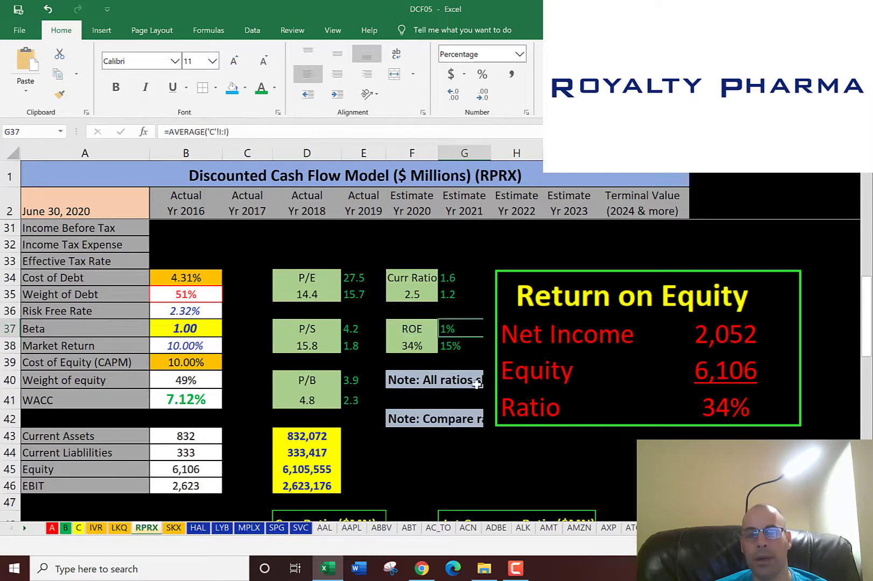
pyautogui.click(461, 347)
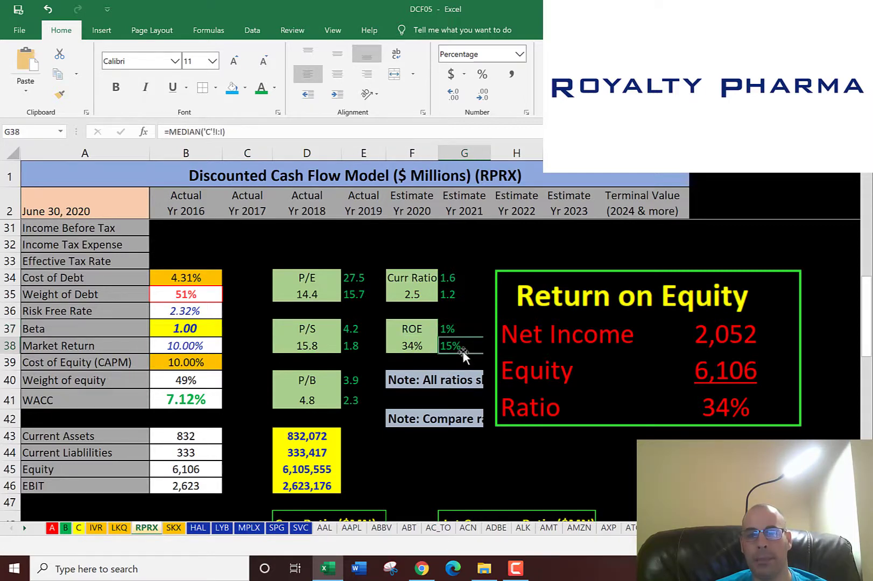
pyautogui.click(423, 343)
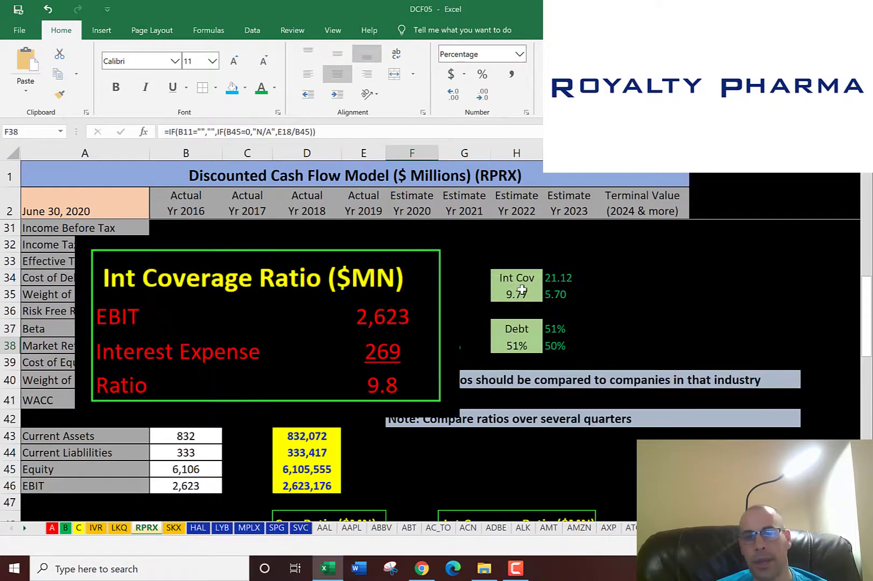
pyautogui.click(520, 294)
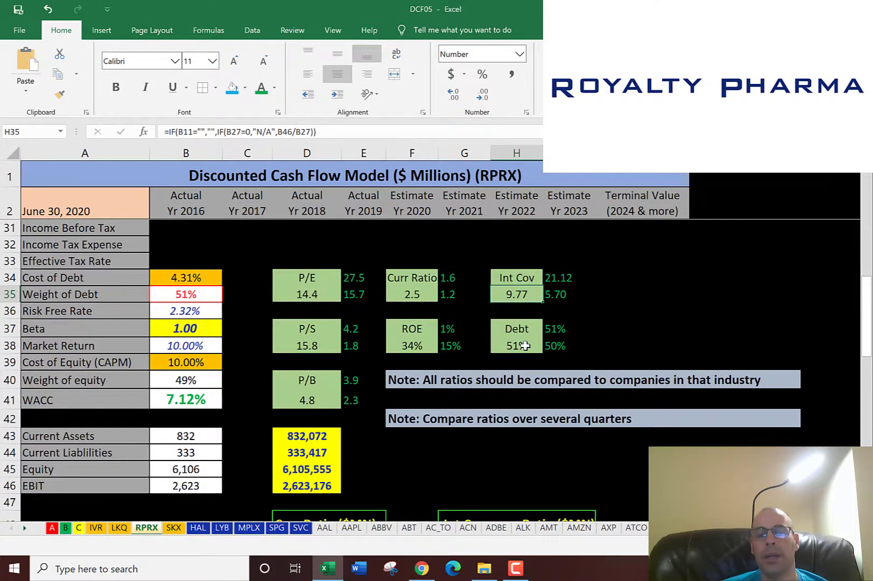
# Scroll back up to the Free Cash Flow rows, price chart and 22.43 calculated price.
pyautogui.scroll(6, 497, 351)
pyautogui.scroll(3, 497, 351)
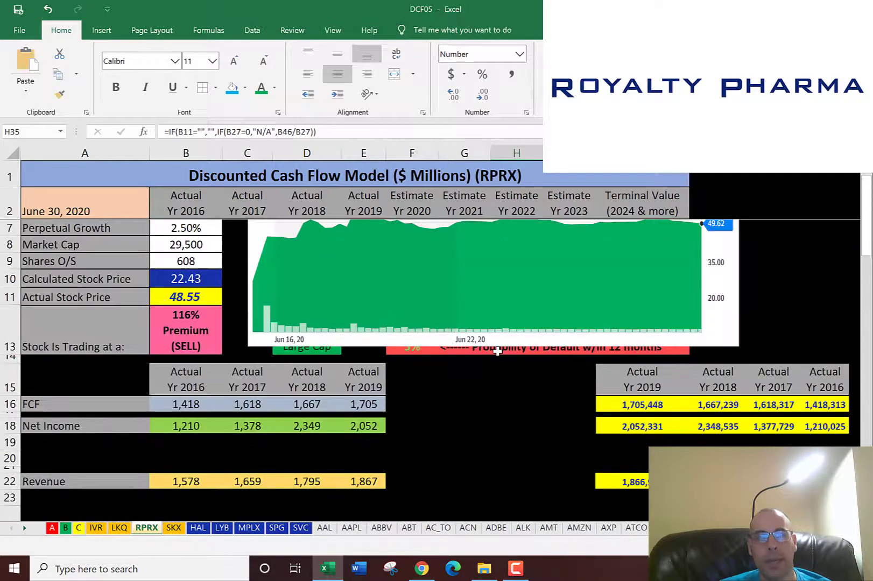
pyautogui.scroll(-3, 497, 352)
pyautogui.scroll(-7, 499, 357)
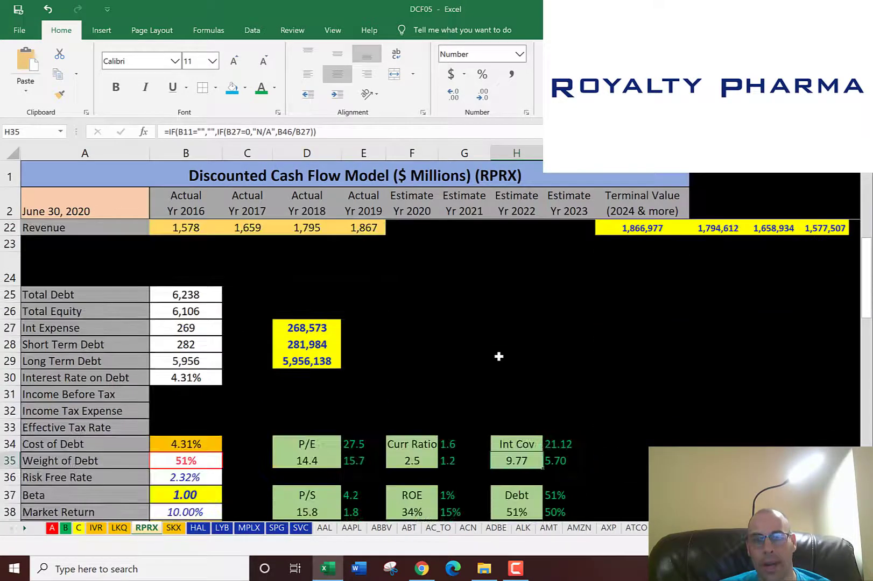
pyautogui.scroll(4, 499, 356)
pyautogui.scroll(6, 499, 356)
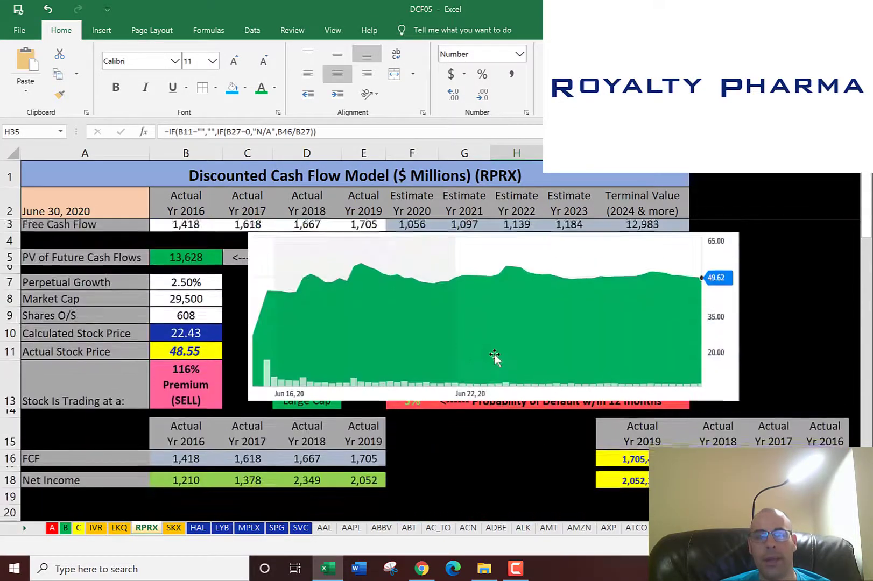